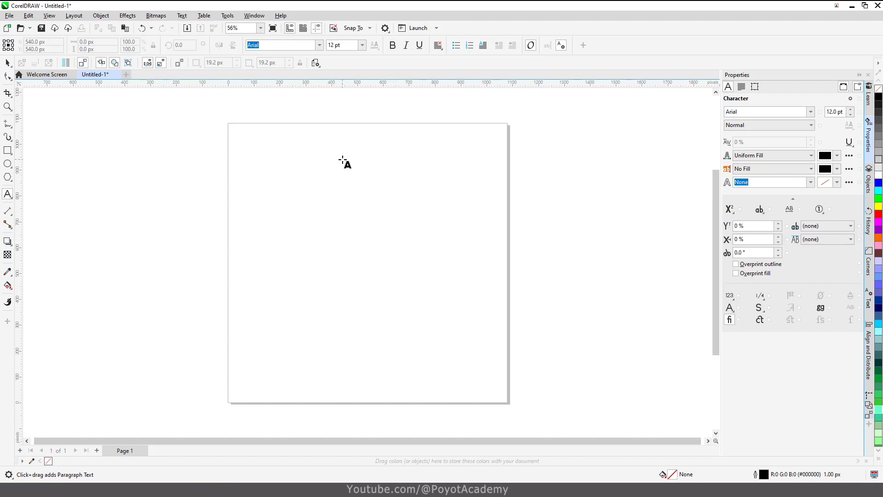
Draw a paragraph text frame about 612 × 585 px in the page's upper-left area and set its font size to 36 pt.
drag(236, 132, 395, 282)
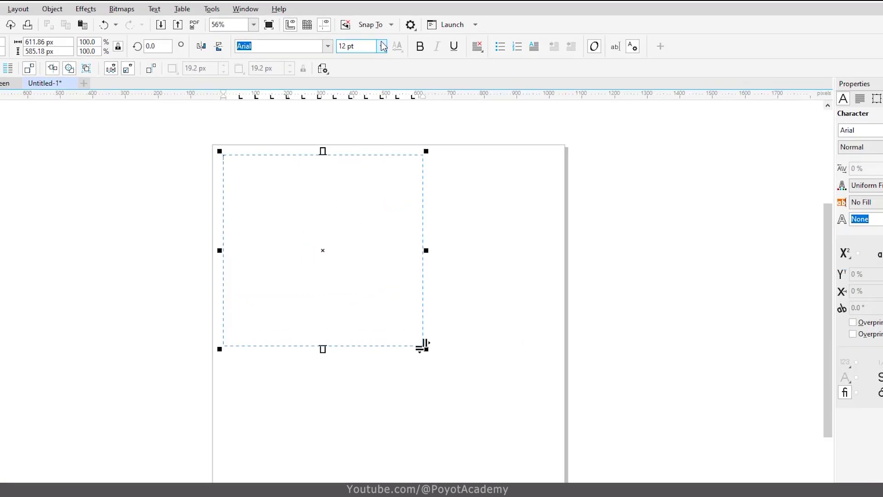
click(384, 46)
click(352, 188)
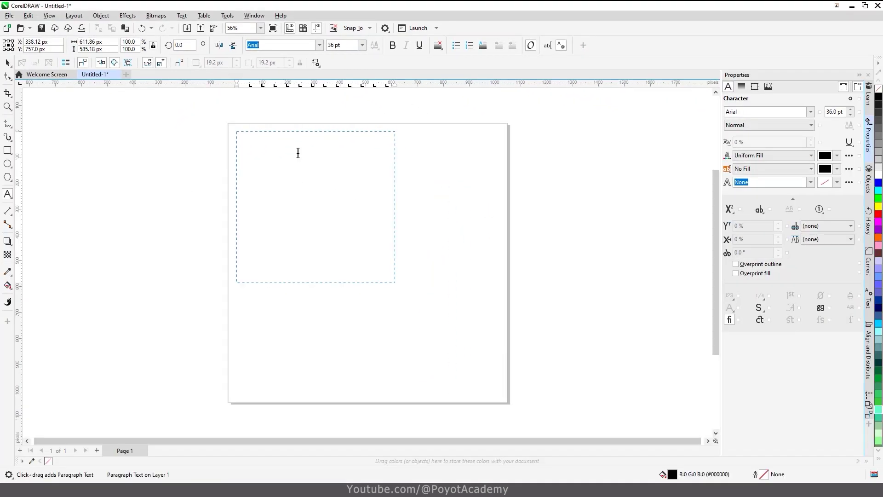
Enter the word POYOT four times in the text frame so the text wraps to a second line.
text(POYT)
key(BackSpace)
text(OT POYOT POYOT)
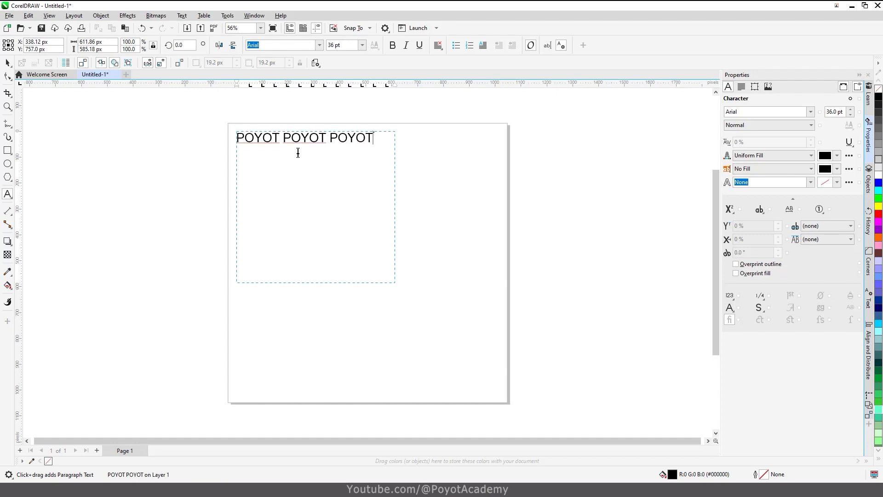
text( PO)
text(Y)
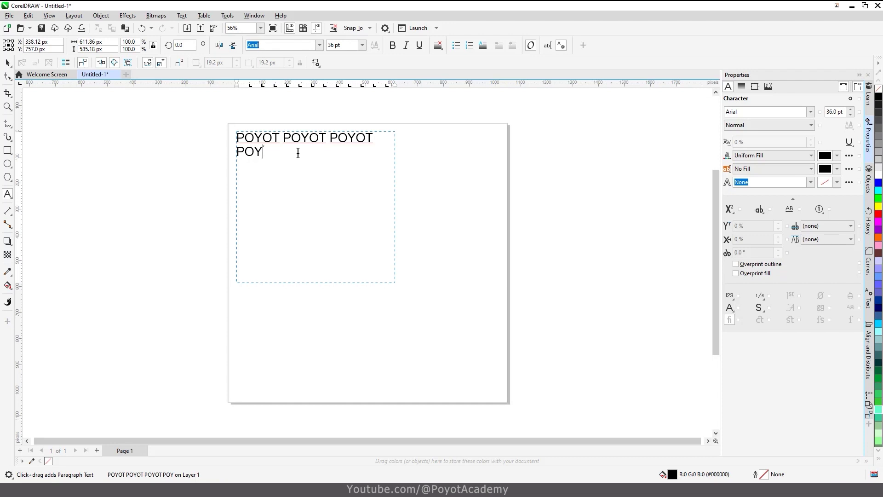
text(OT)
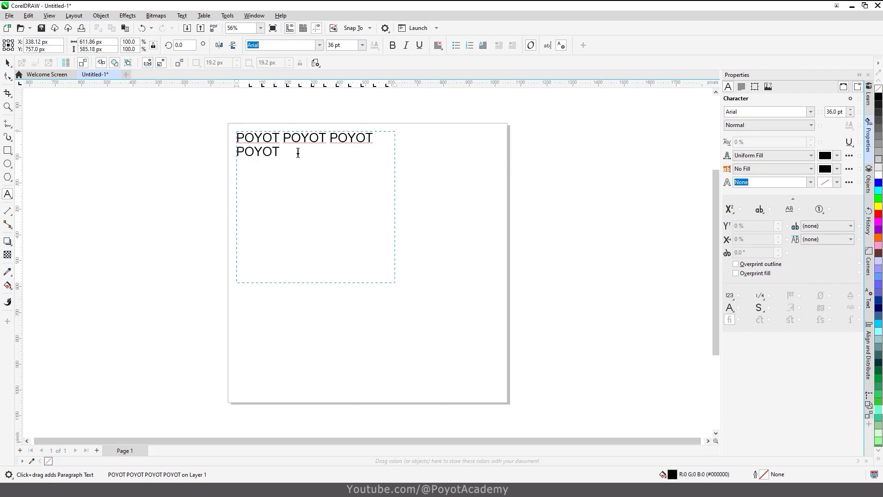
Replace the frame's text with the two-paragraph sample text beginning "PoyotAcademy,POYOT ACADEMY-YOUTUBE CHANNEL".
key(ctrl+a)
key(Delete)
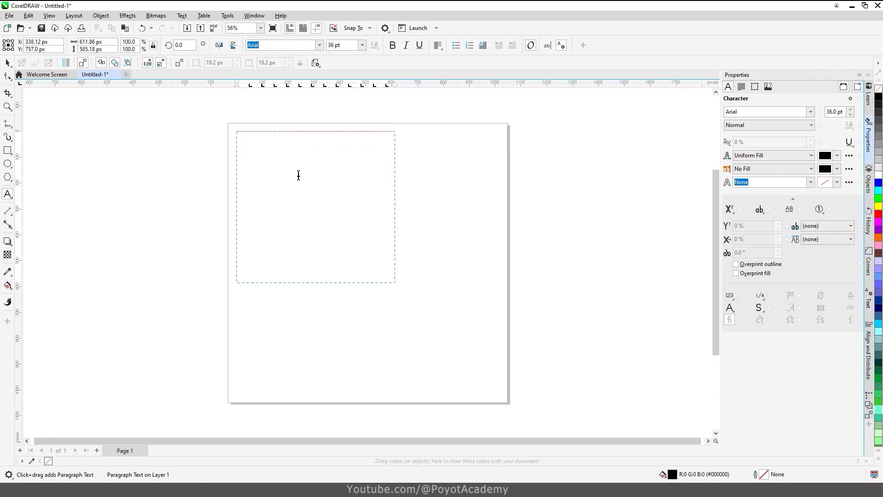
text(PoyotAcademy,POYOT ACADEMY-YOUTUBE CHANNEL-PoyotAcademy YoutubeChannelPOYOT-Academy,PoyotAcademy, Youtubechannel,POYOT Academyyoutubechannel. PoyotAcademy,POYOT ACADEMY-YOUTUBE CHANNEL-PoyotAcademy)
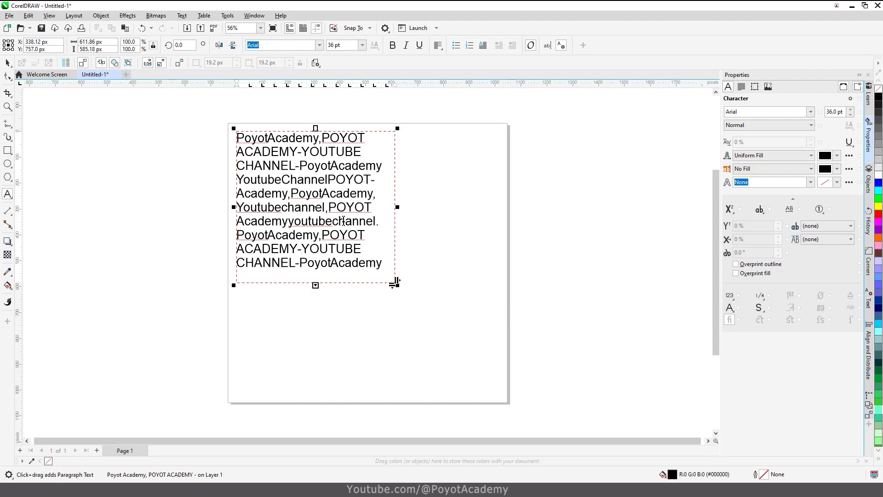
Set the font size of all the text in the frame to 24 pt.
click(363, 45)
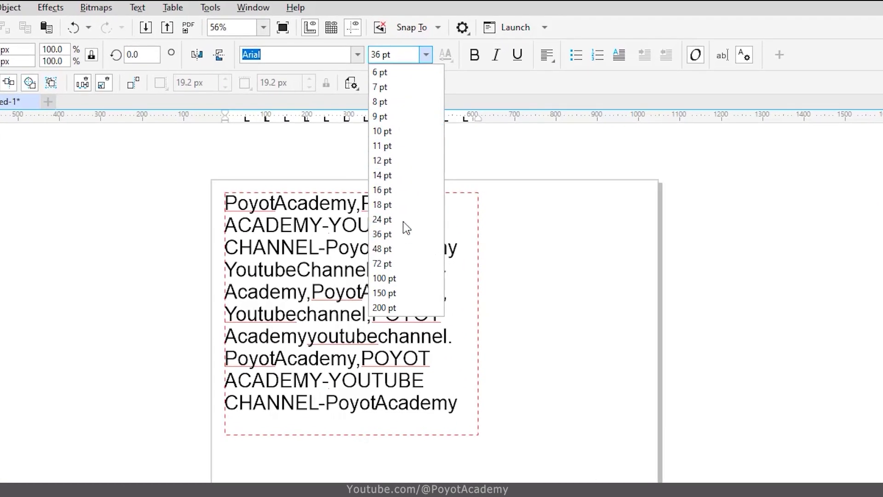
click(403, 222)
click(407, 313)
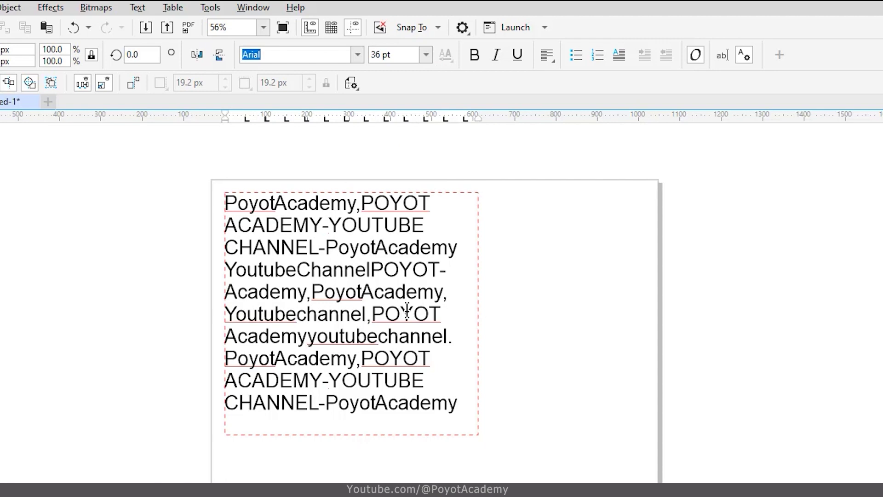
key(ctrl+a)
click(426, 54)
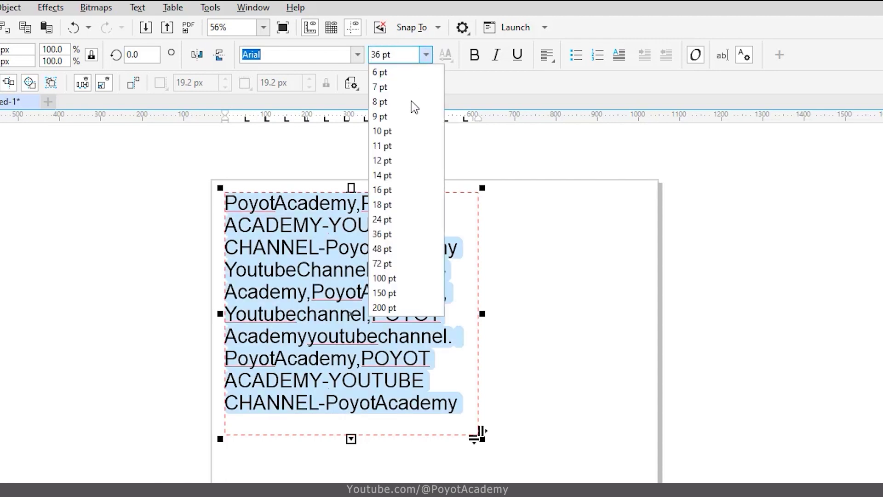
click(402, 220)
click(400, 338)
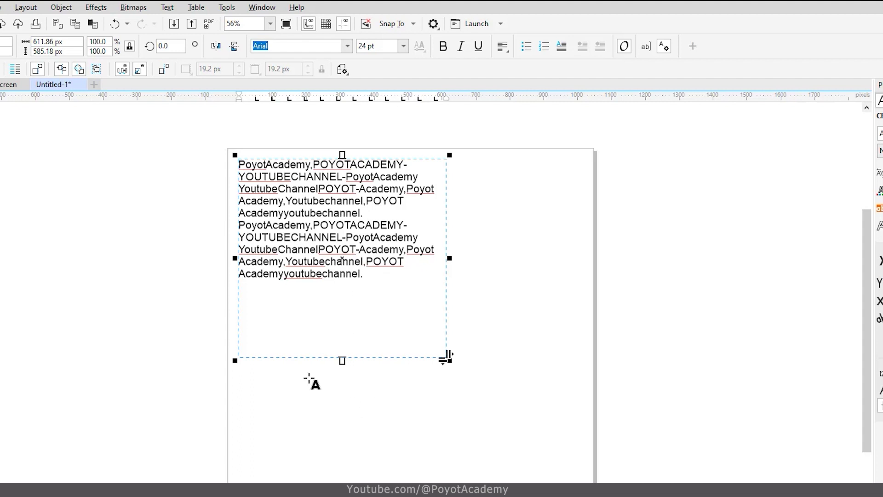
Set the font size of all the frame's text to 36 pt and finish editing the text.
click(361, 252)
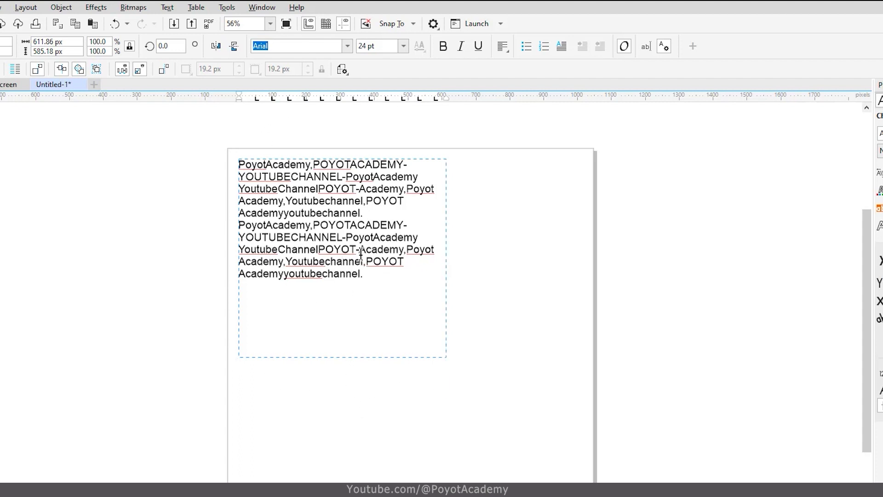
key(ctrl+a)
click(403, 46)
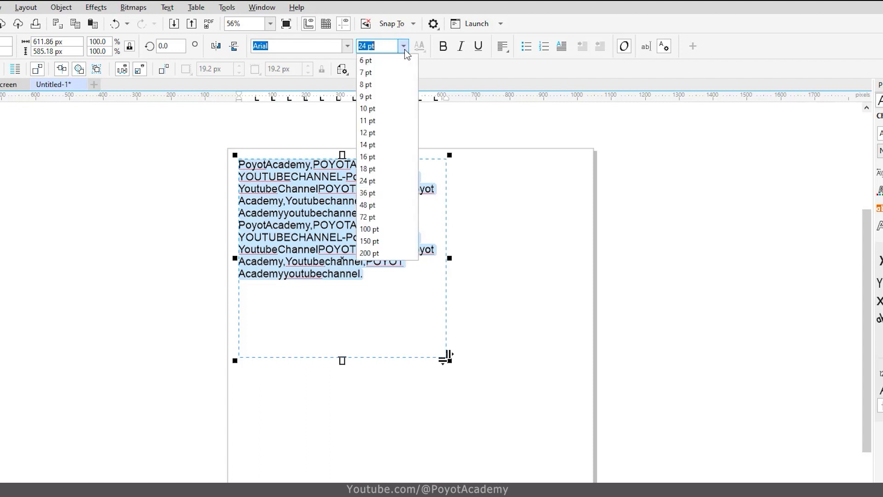
click(373, 192)
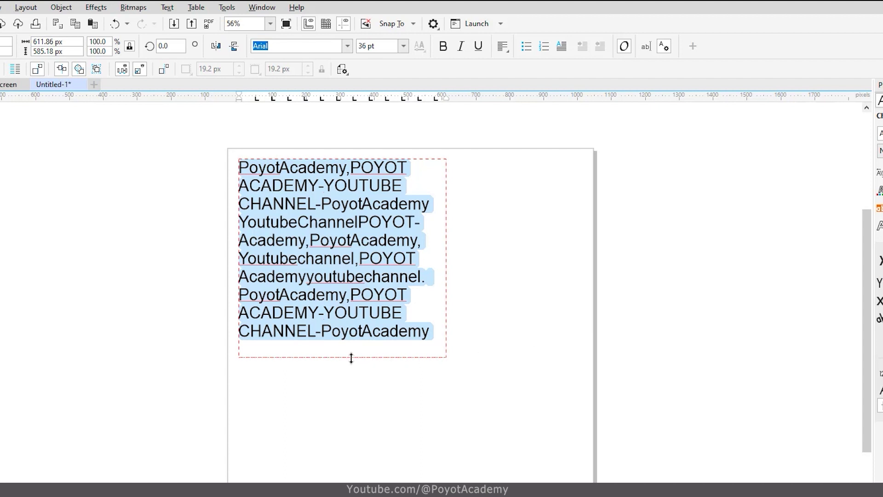
key(Escape)
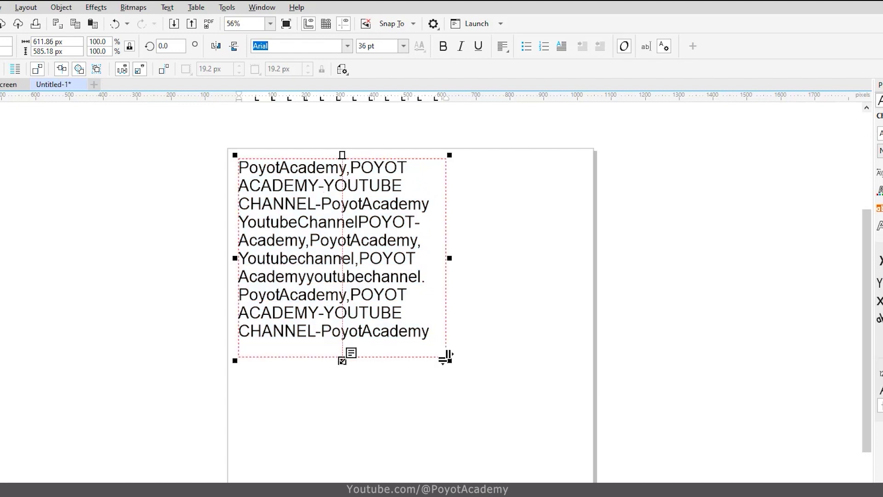
Try to flow the frame's overflow text into a new page-wide text frame, and undo it.
click(345, 360)
text(YoutubeChannelPOYOT-Academy,Poyot Academy,Youtubechannel,POYOTAcademy youtubechannel)
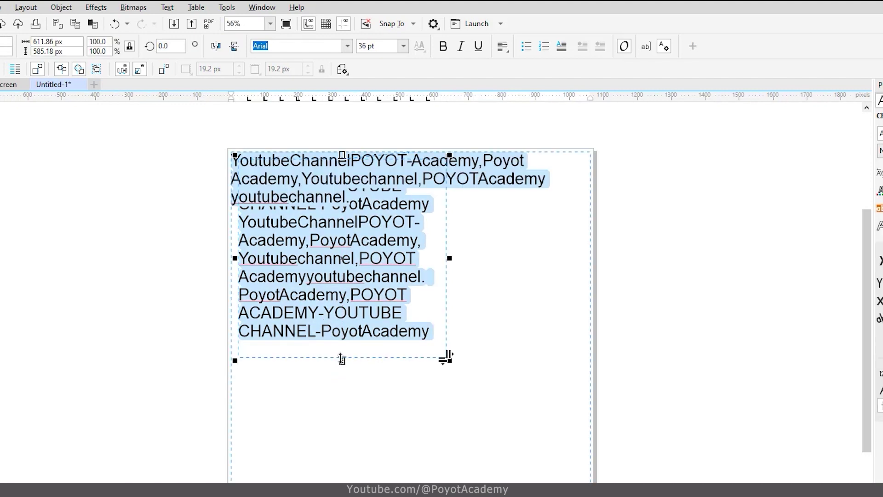
key(Escape)
key(ctrl+z)
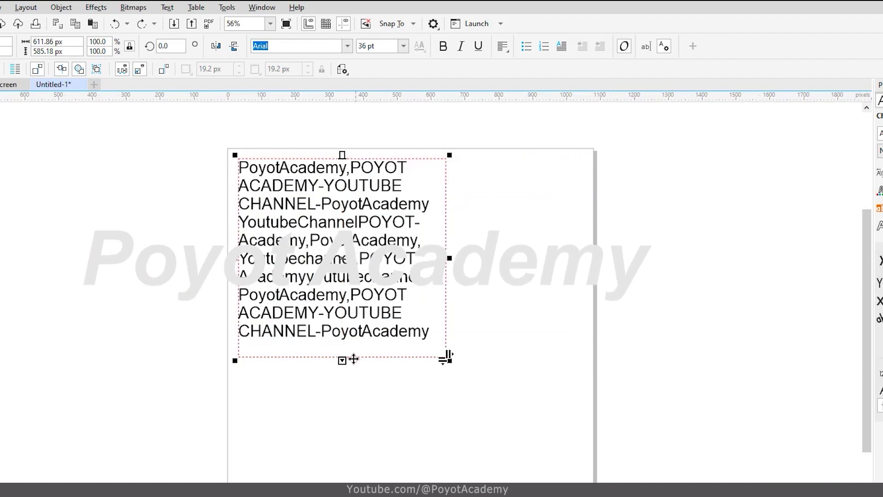
Resize the text frame to about 539 px wide and 619 px high.
drag(343, 365, 340, 431)
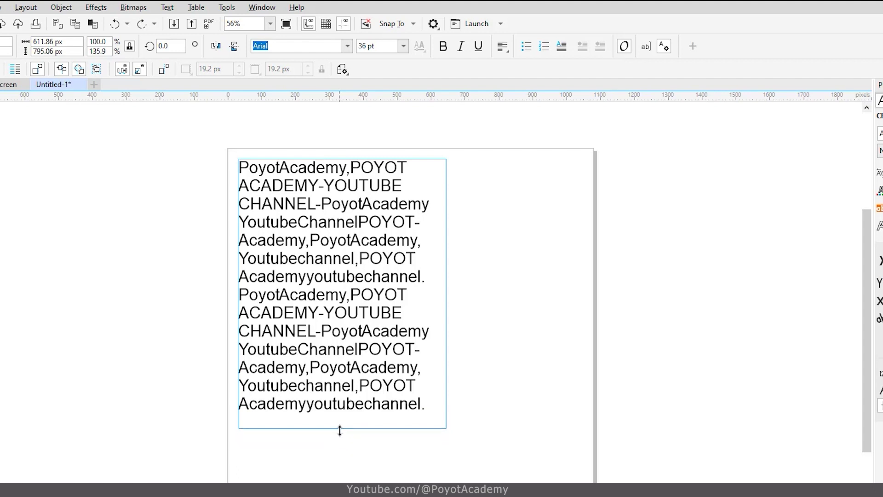
drag(340, 430, 339, 368)
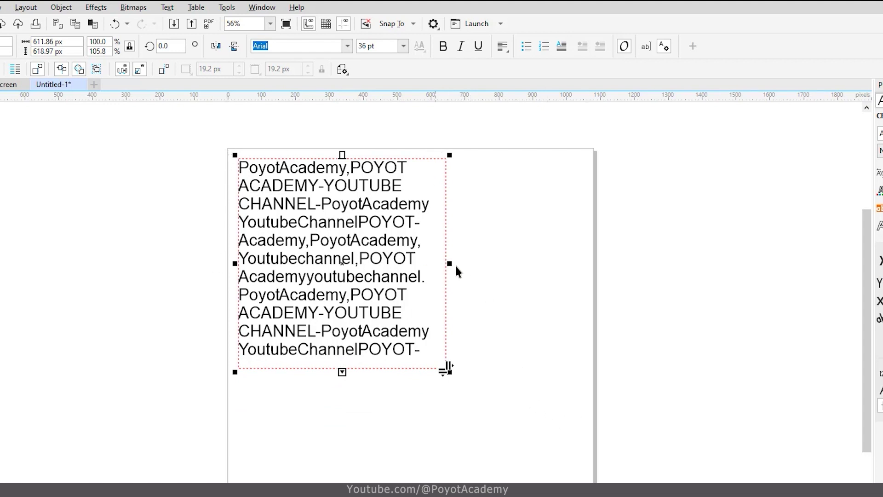
mouse_move(449, 263)
mouse_down()
mouse_move(586, 262)
mouse_move(446, 265)
mouse_up()
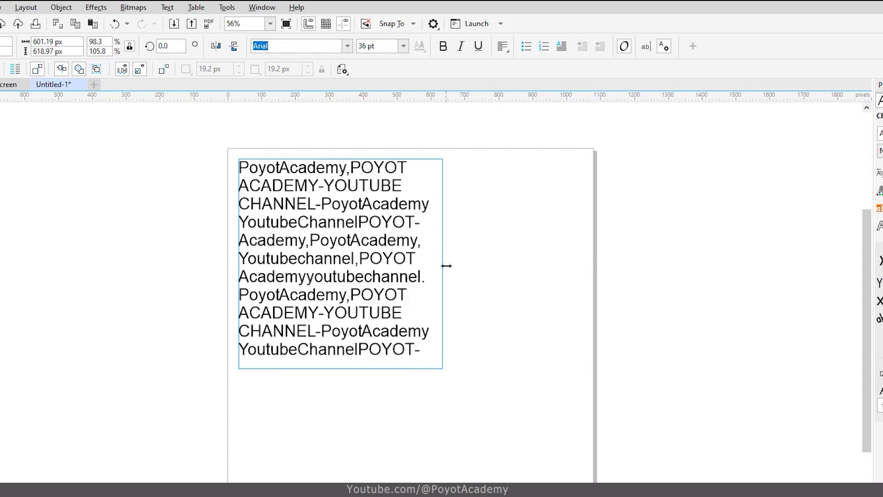
drag(448, 265, 420, 264)
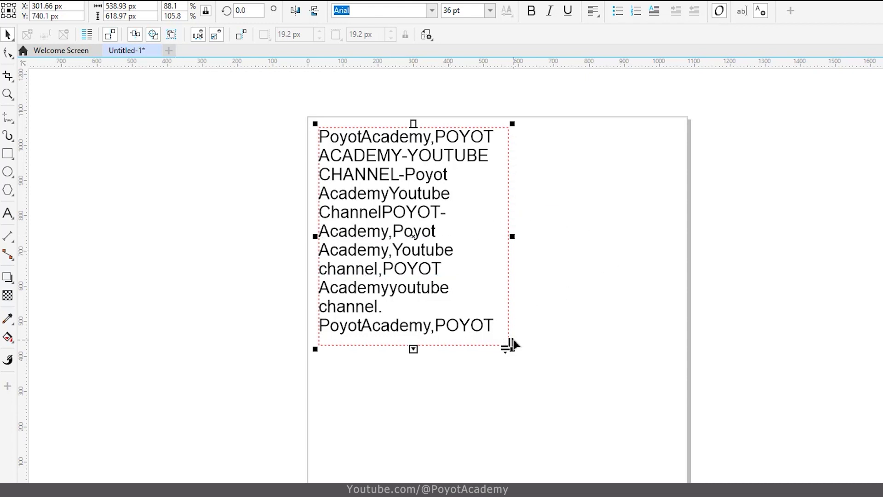
Loosen the line spacing to about 106% and character spacing to about 9.7%, and adjust the frame width to about 580 px.
drag(511, 345, 507, 439)
drag(508, 472, 516, 359)
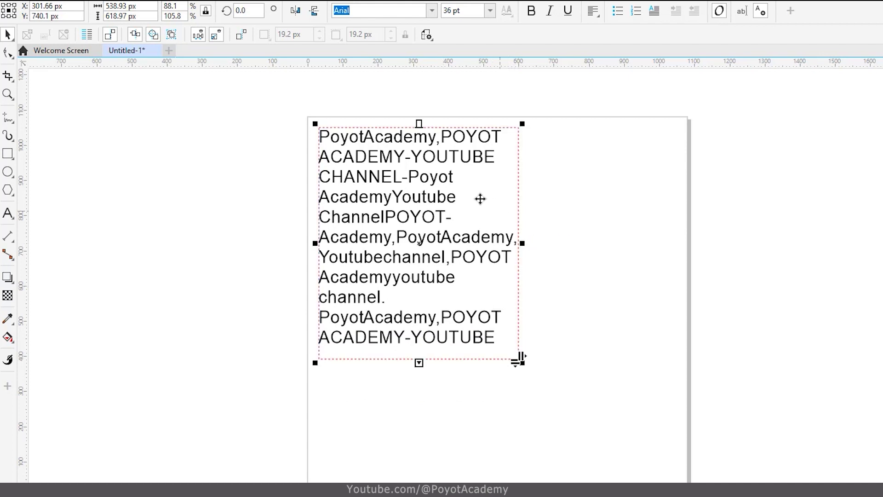
mouse_move(523, 243)
mouse_down()
mouse_move(558, 242)
mouse_move(503, 246)
mouse_move(521, 243)
mouse_up()
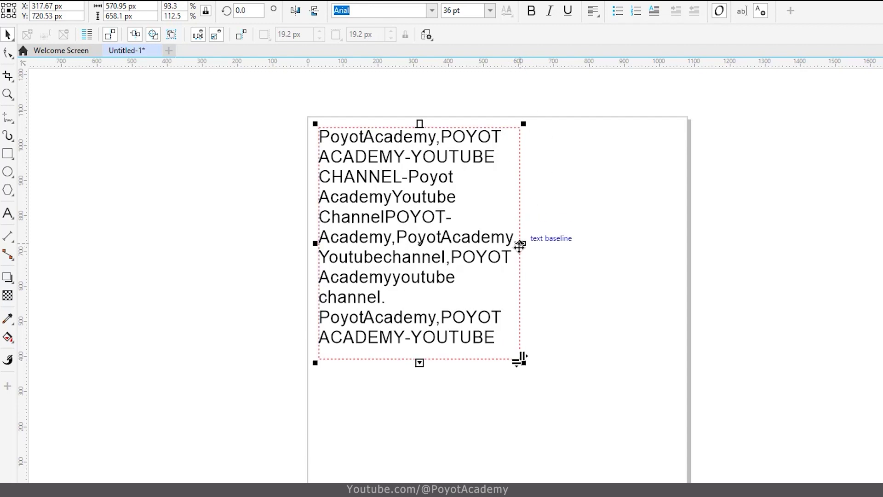
mouse_move(522, 243)
mouse_down()
mouse_move(678, 250)
mouse_move(523, 249)
mouse_up()
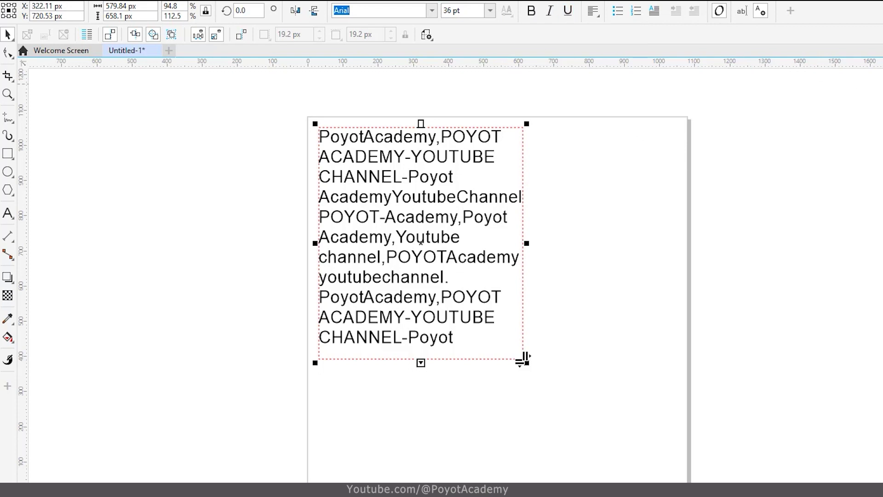
Show the paragraph properties and try centre alignment on the whole text before applying right alignment.
key(alt+Return)
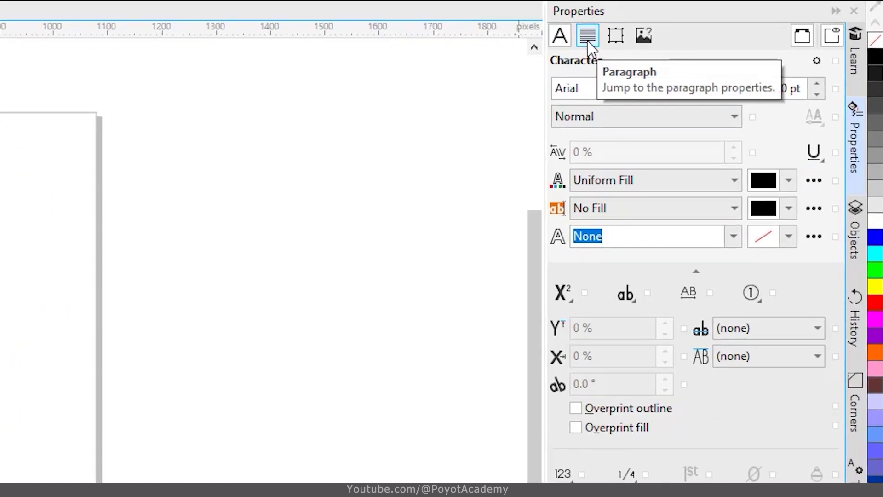
click(588, 43)
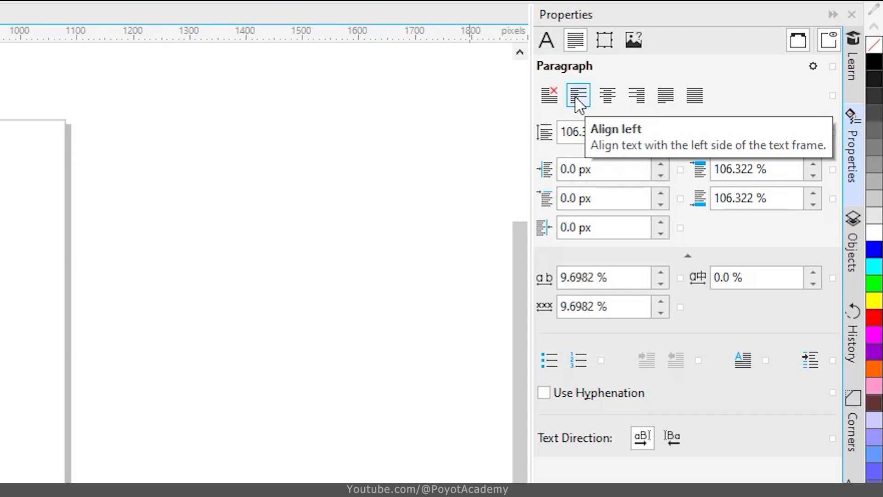
click(609, 100)
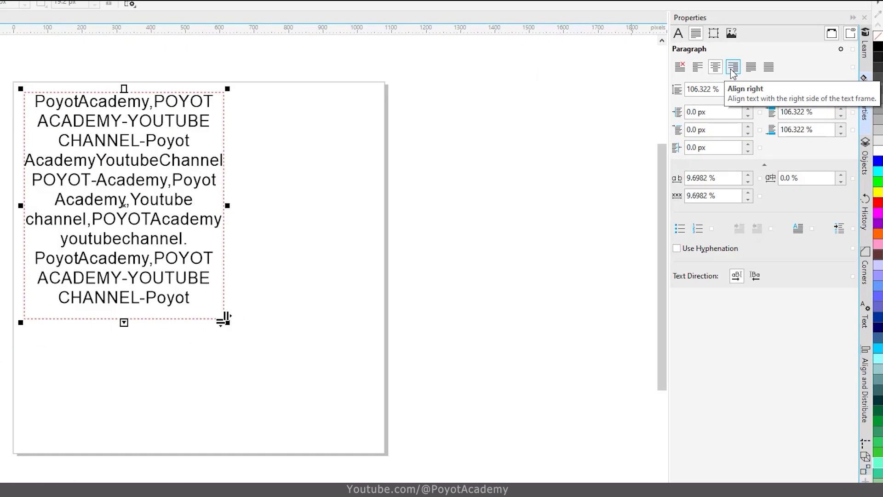
click(731, 70)
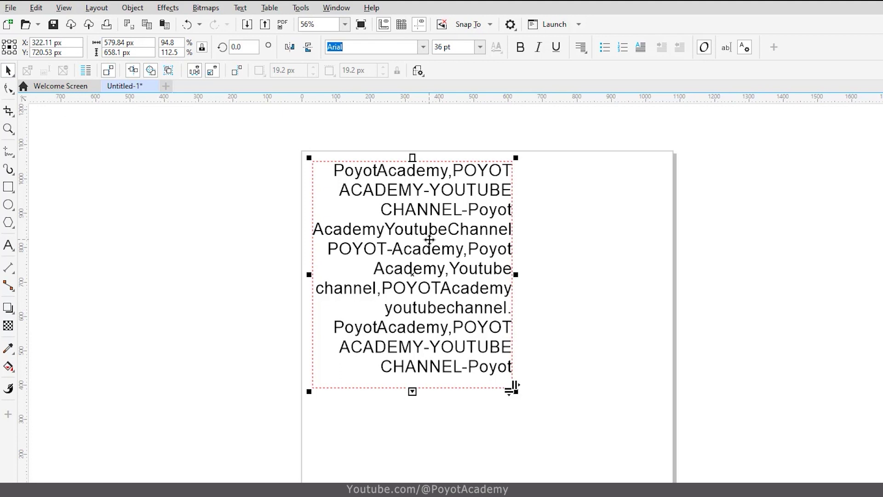
Centre only the first paragraph of the text in the frame.
click(8, 245)
click(423, 234)
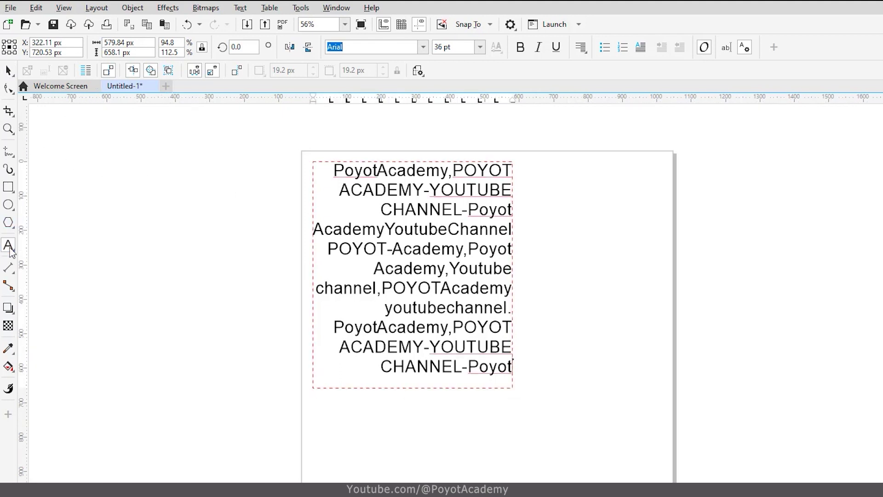
click(436, 227)
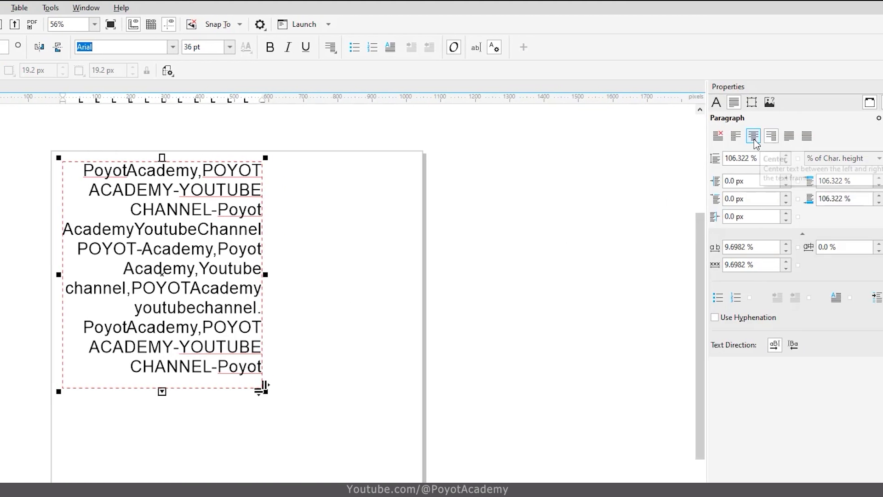
click(714, 137)
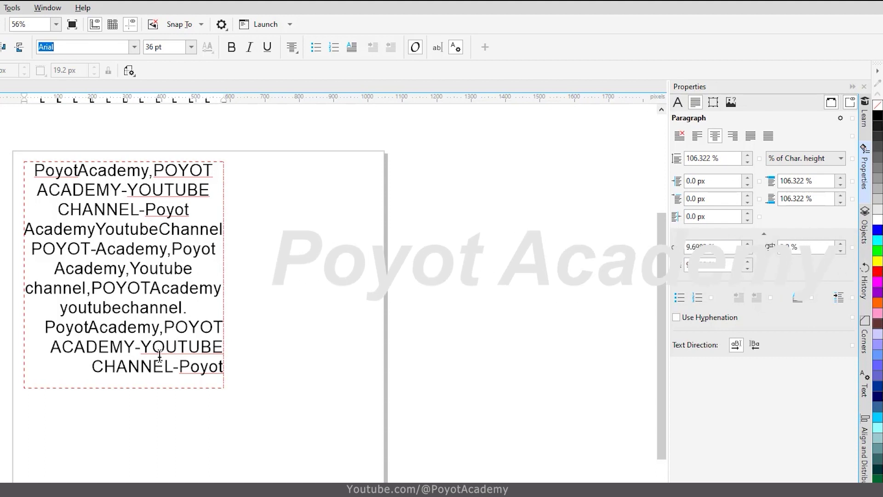
Try left alignment on the second paragraph and switch it to centre alignment.
key(Escape)
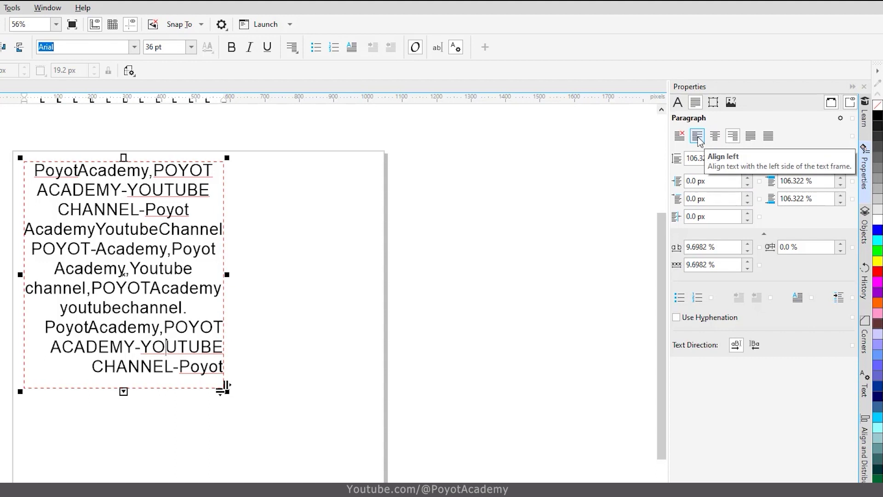
click(697, 136)
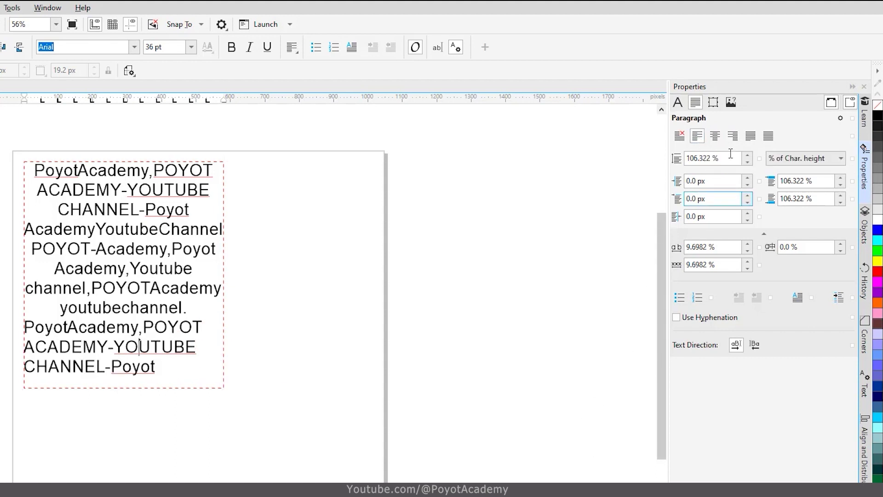
click(714, 136)
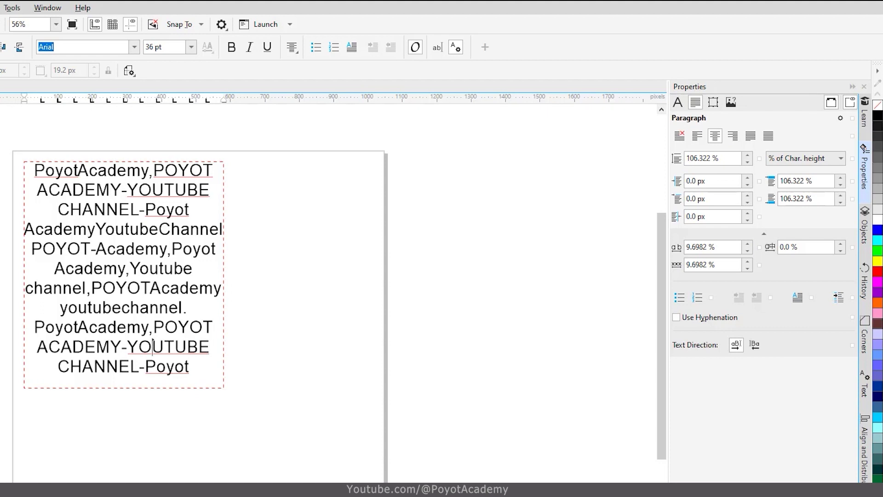
Finish text editing, select the whole paragraph text frame and right-align both paragraphs.
key(ctrl+a)
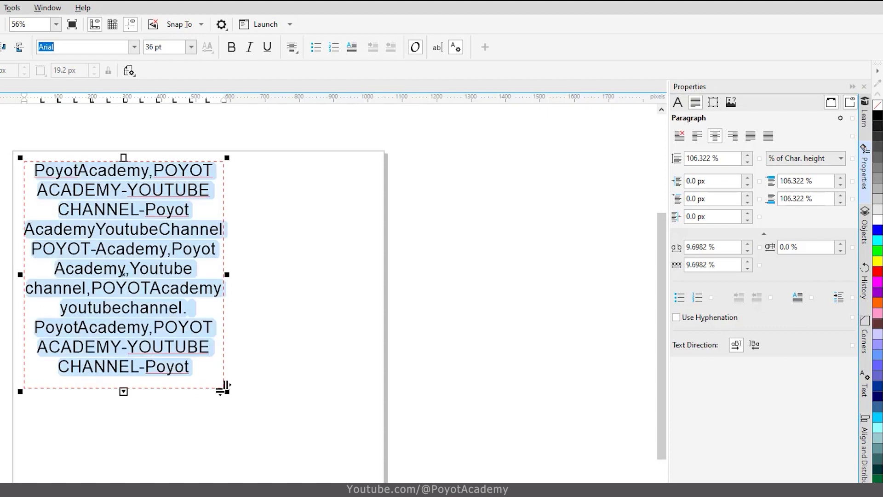
key(ctrl+space)
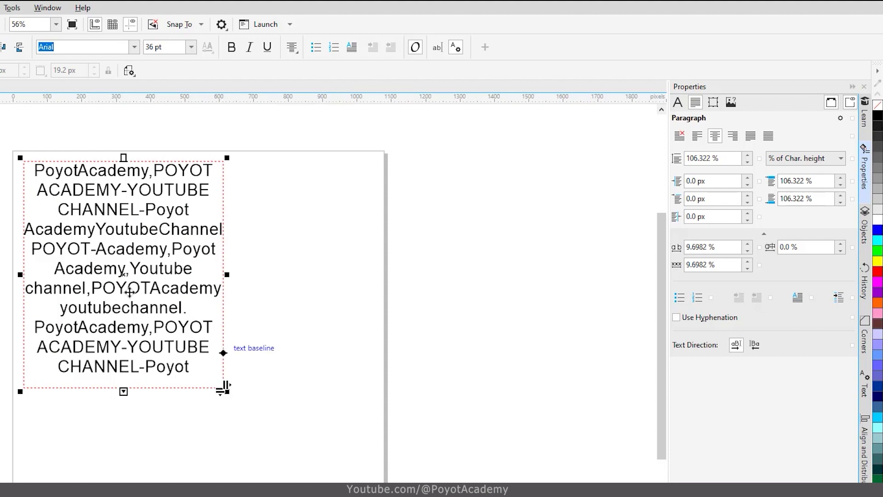
click(154, 258)
click(178, 303)
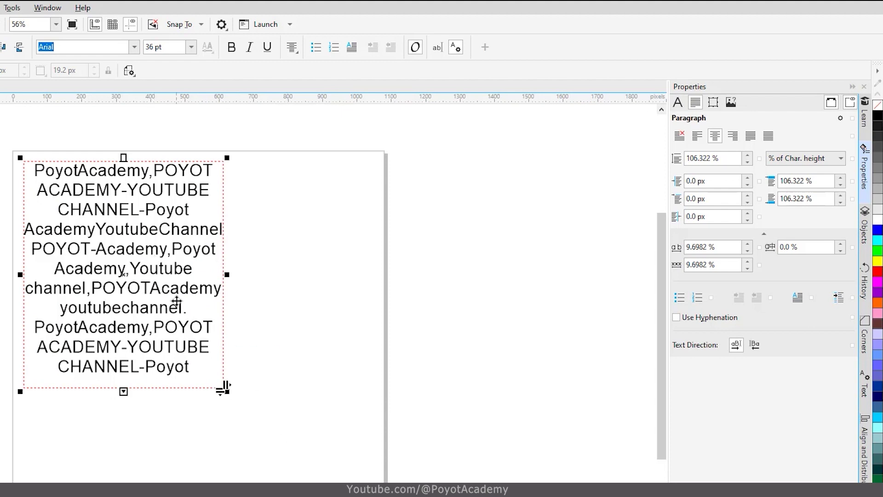
click(733, 136)
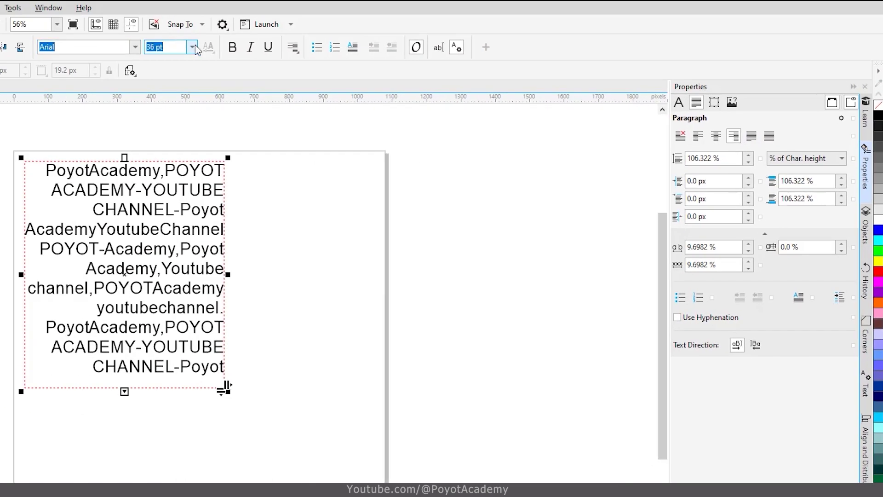
Set the font size of the paragraph text to 28 pt.
click(195, 45)
double_click(152, 45)
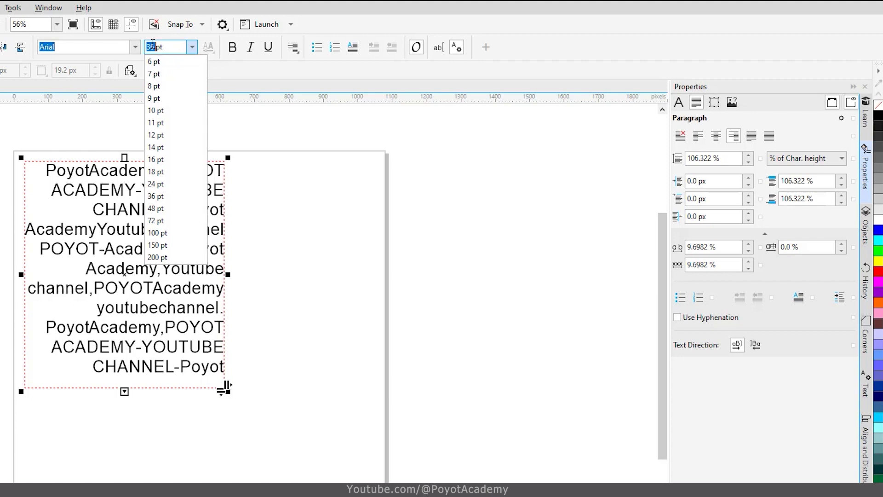
text(28)
key(Return)
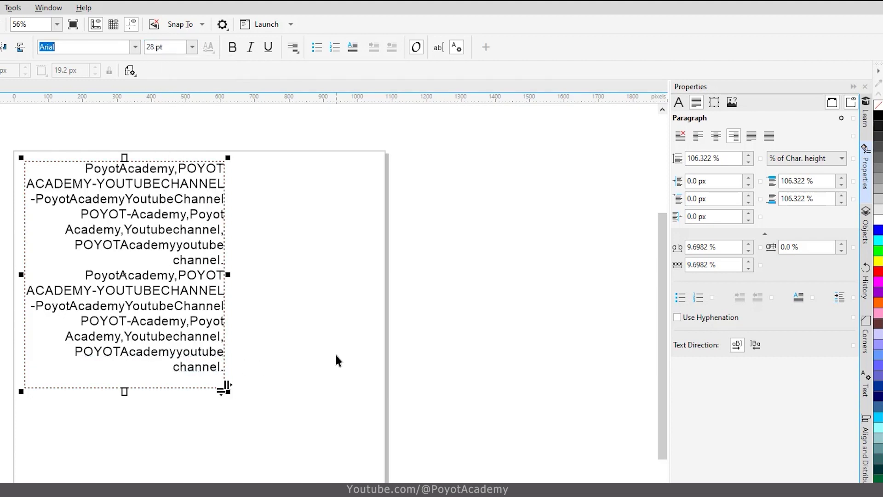
Try full justify and force justify on the whole text before applying left alignment.
click(752, 137)
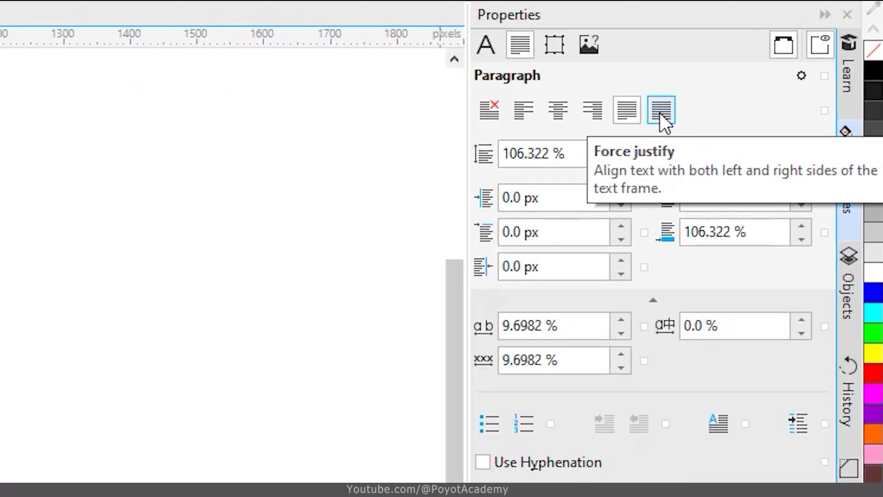
click(703, 123)
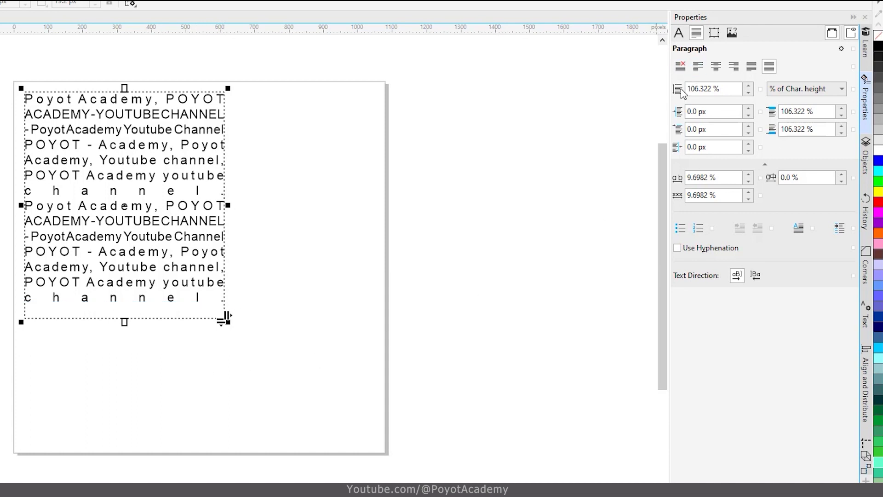
click(698, 66)
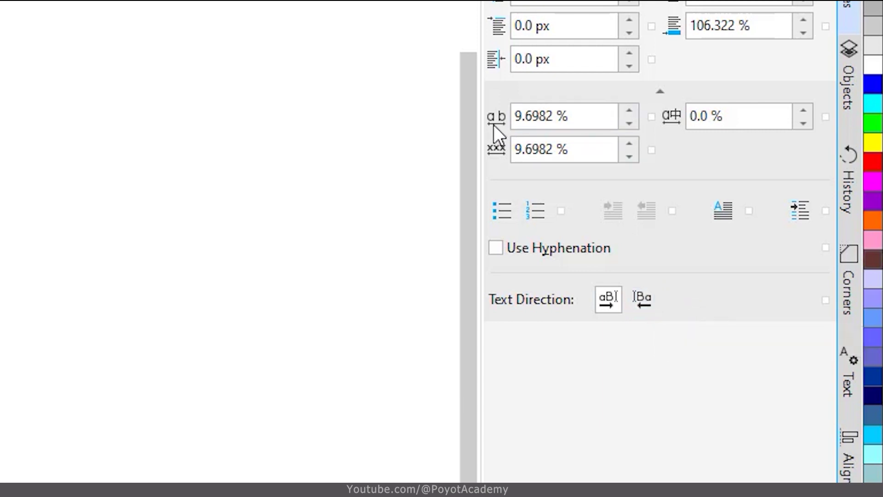
Check the spacing unit options, keep % of Char. height, and raise the line spacing gradually to 117.322%.
click(752, 147)
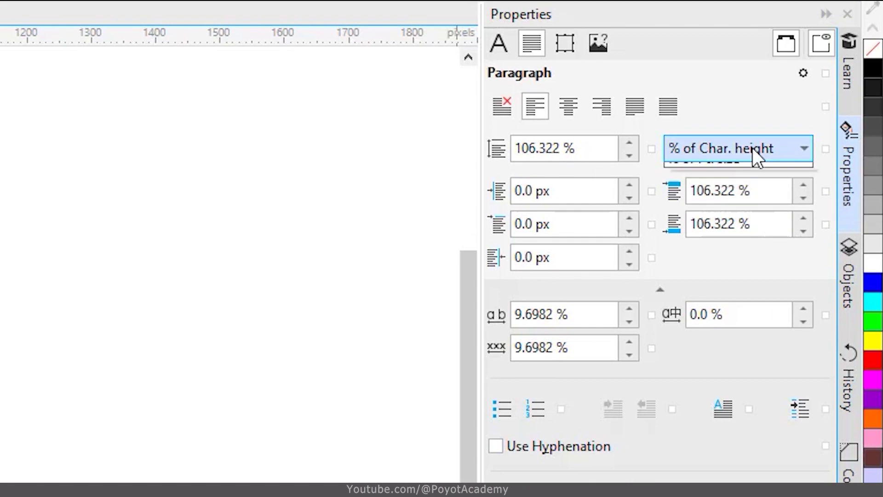
click(752, 147)
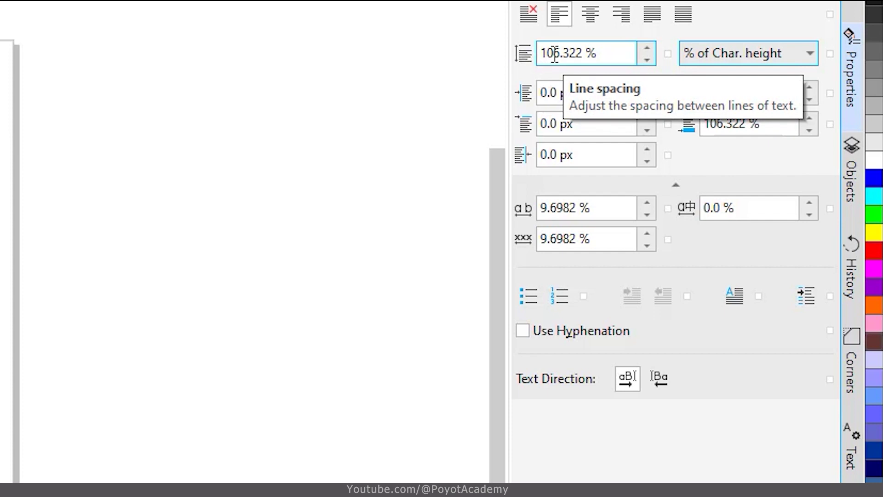
click(646, 48)
click(647, 48)
click(646, 48)
click(646, 48)
click(647, 47)
click(647, 48)
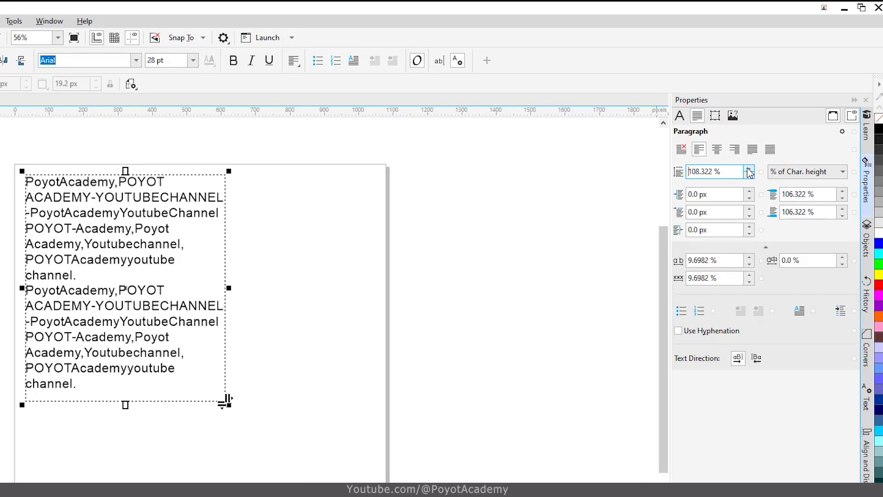
click(747, 167)
click(747, 168)
click(747, 168)
click(747, 168)
click(747, 168)
Try a line spacing of 200% and reduce it to 100%.
double_click(696, 172)
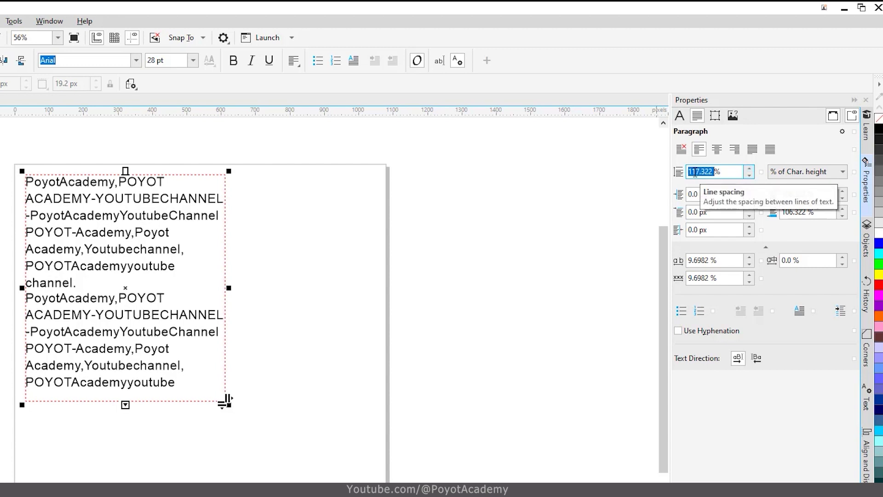
text(200)
key(Return)
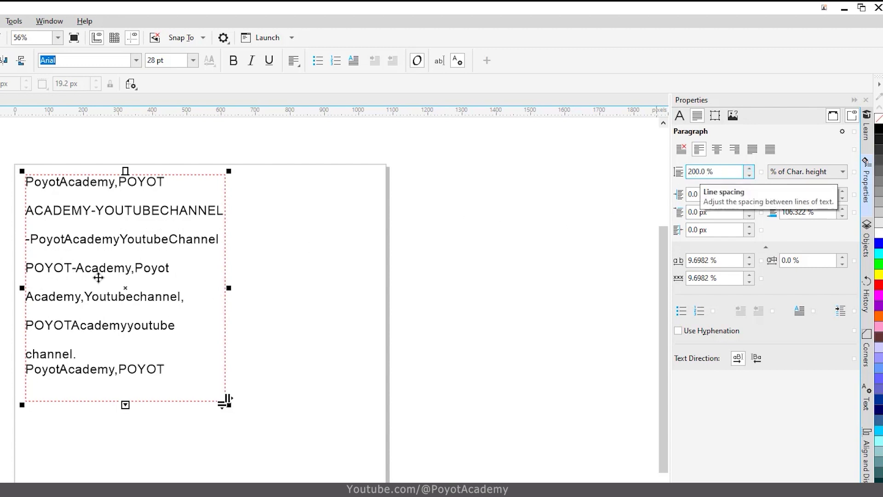
double_click(695, 172)
text(100)
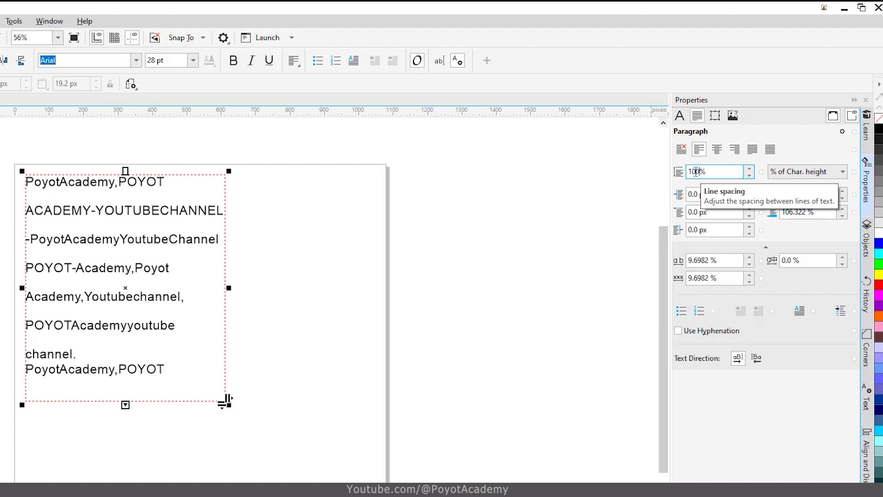
key(Return)
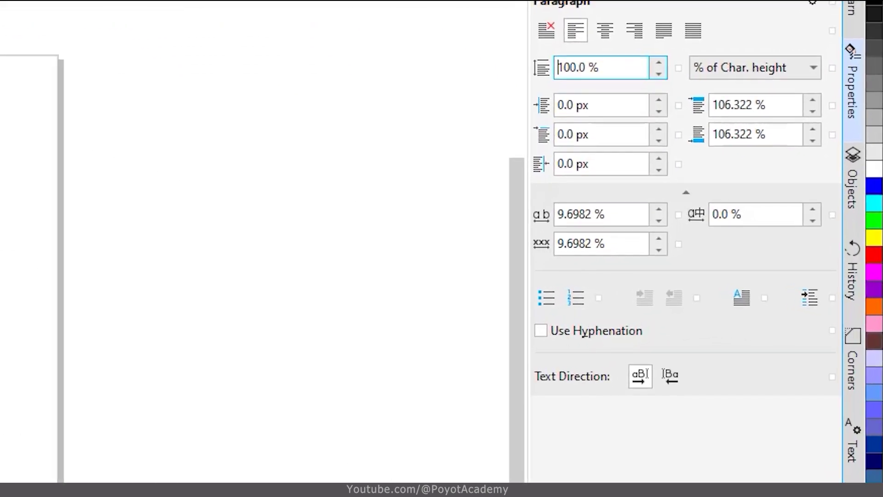
Set the left line indent to 100 px and the first line indent to 50 px.
click(563, 104)
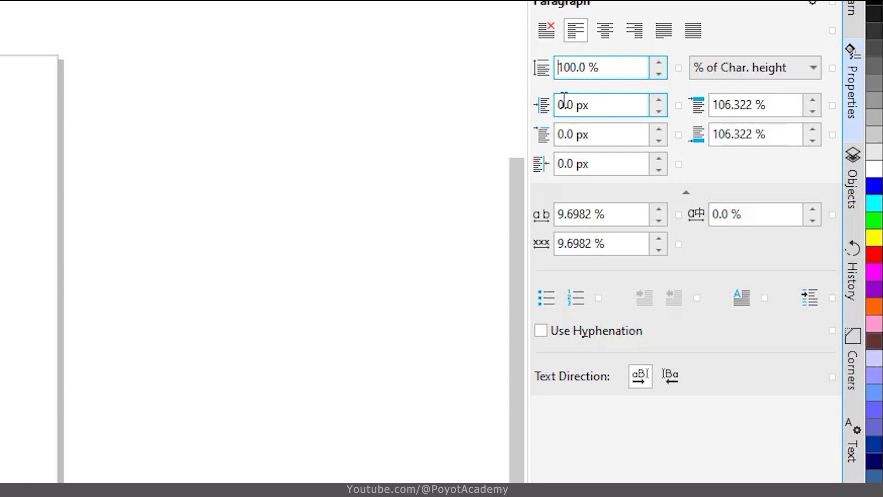
drag(564, 104, 557, 105)
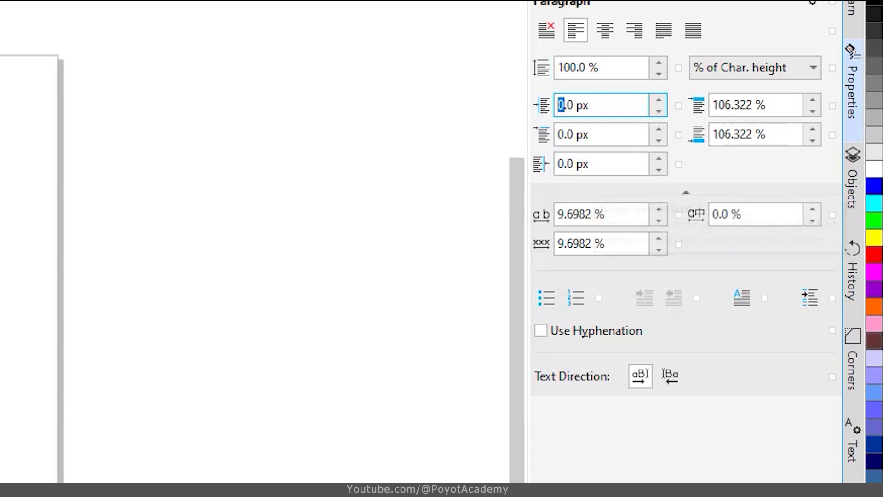
text(100)
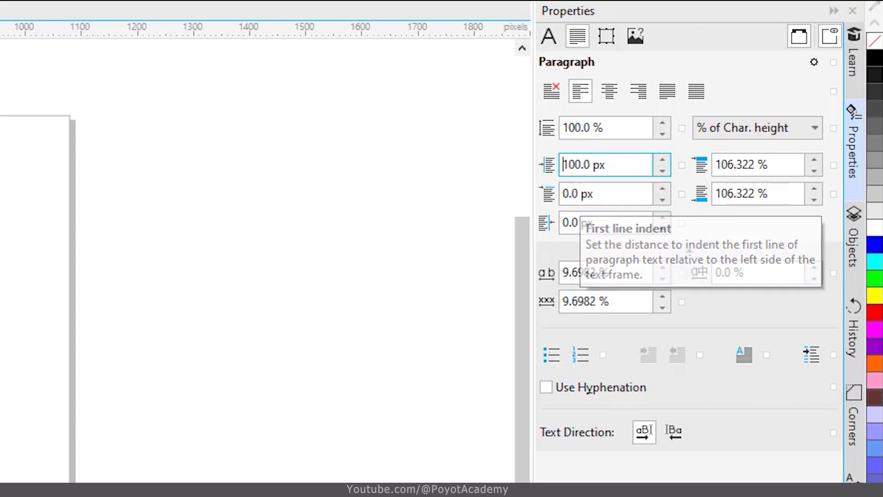
double_click(566, 194)
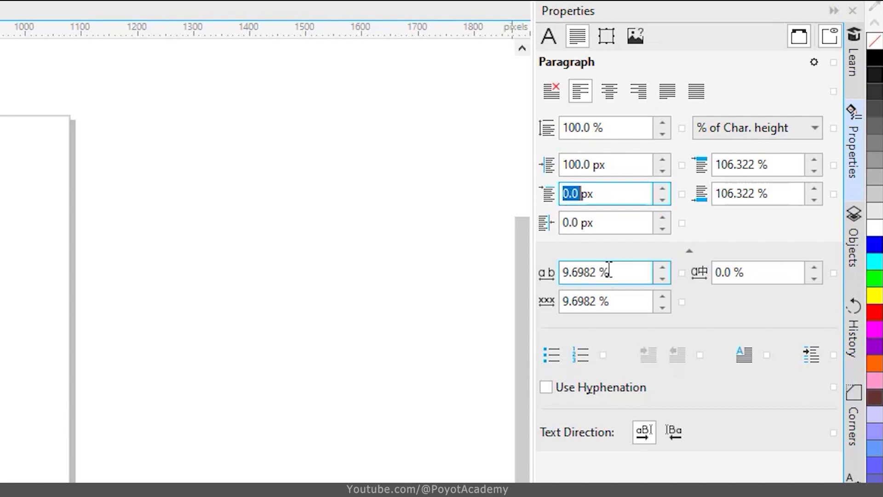
text(50)
key(Return)
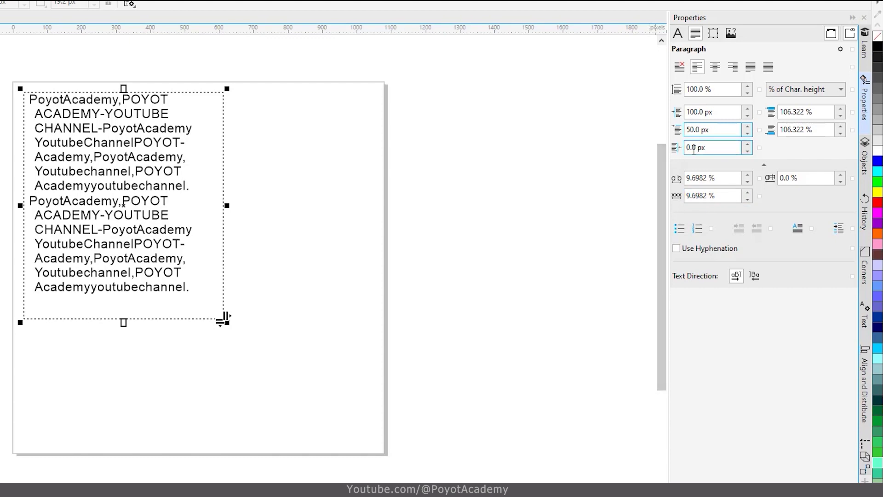
Set the right line indent to 100 px and fully justify the text.
double_click(687, 148)
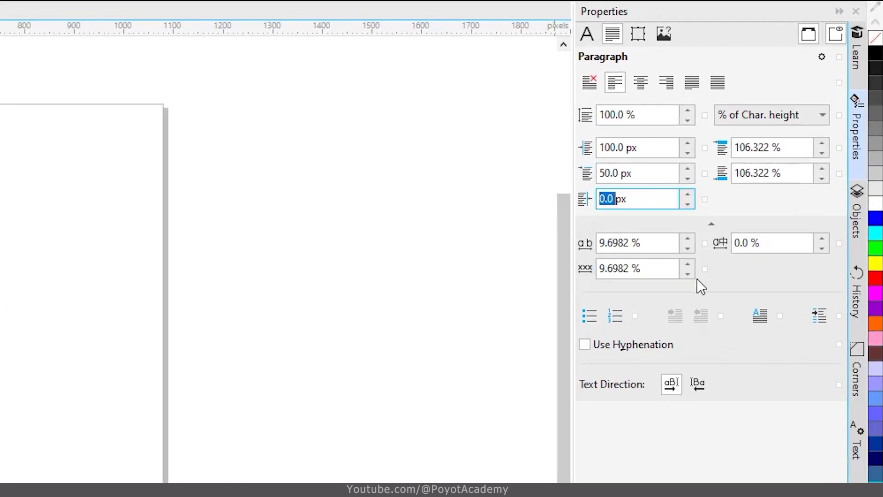
text(100)
key(Return)
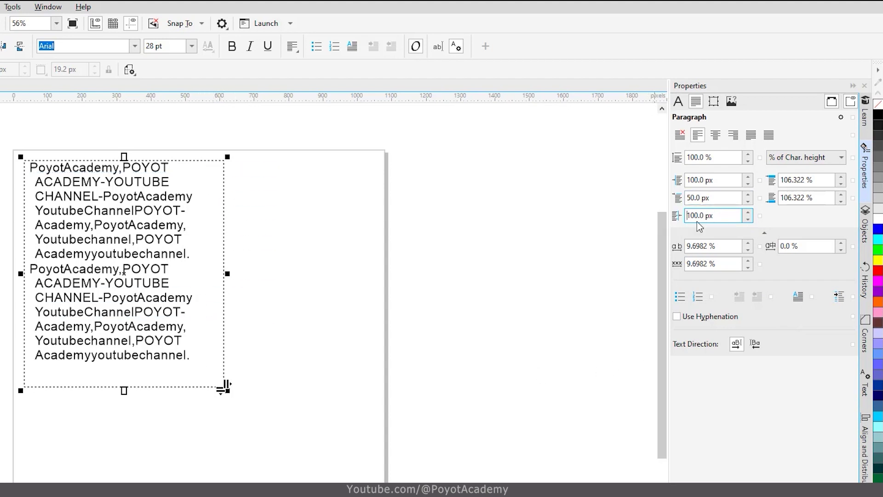
click(752, 138)
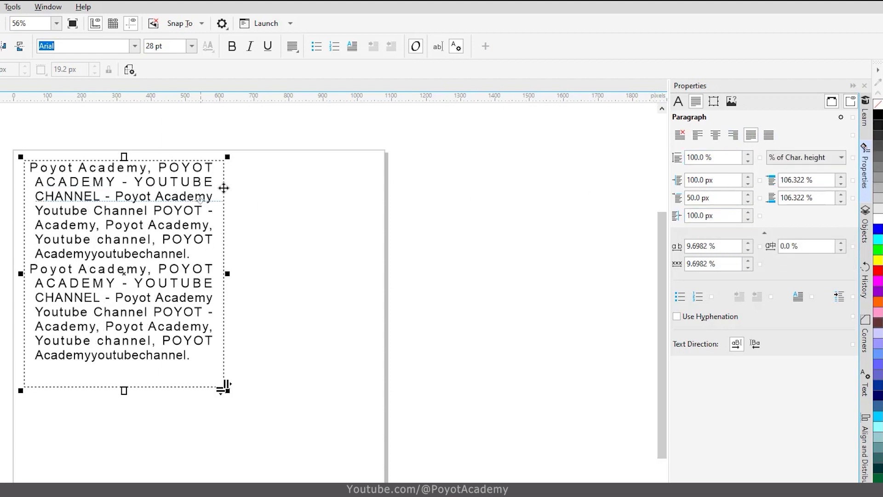
Reset the right line indent to 0 px and increase it to 150 px.
click(698, 216)
text(0)
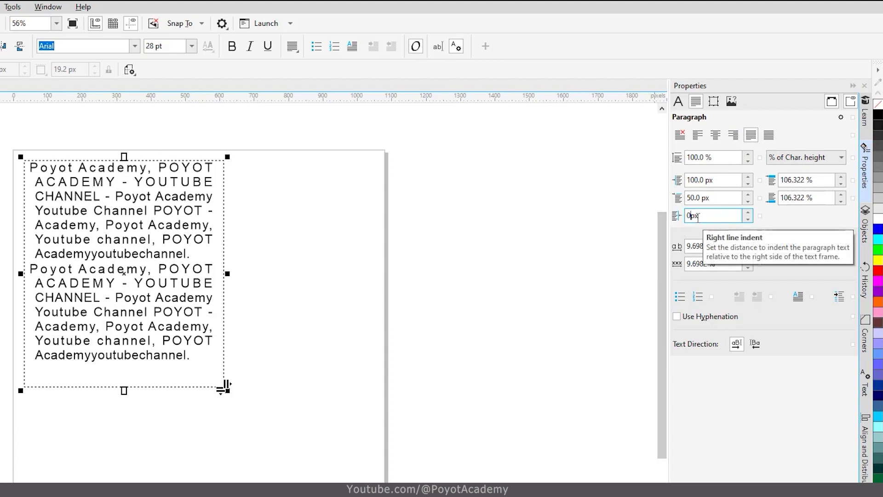
key(Return)
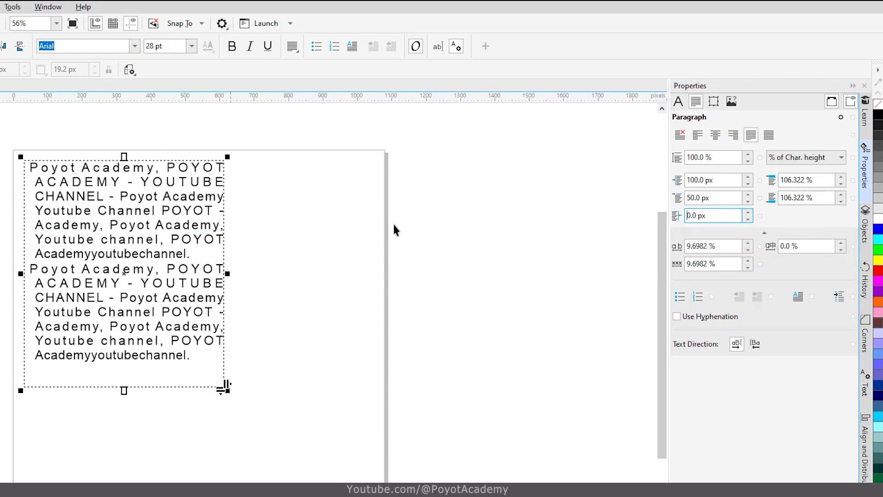
double_click(691, 216)
text(15)
key(Return)
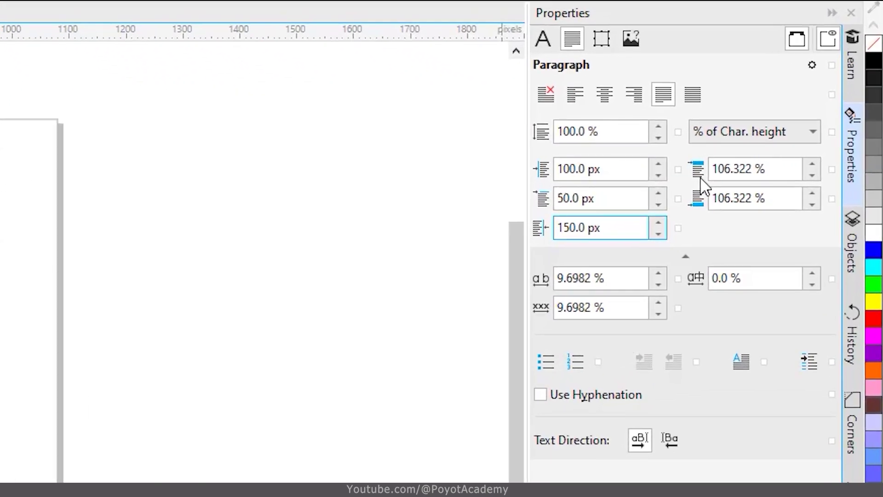
click(789, 180)
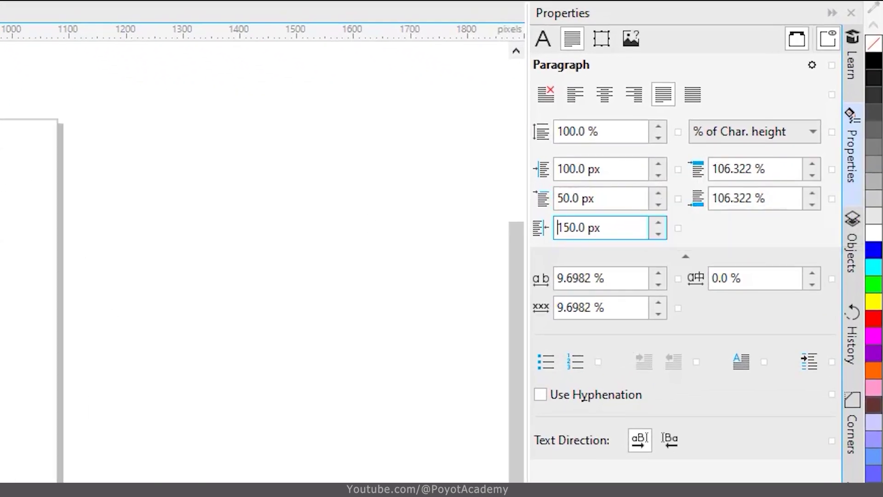
Set the spacing before paragraphs to 200%, and try spacing after paragraphs of 150% and 350%.
double_click(723, 168)
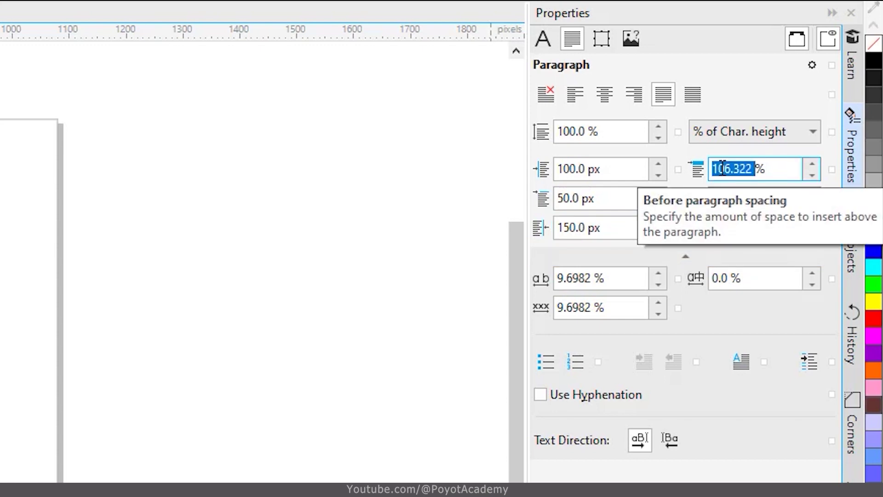
text(200)
key(Return)
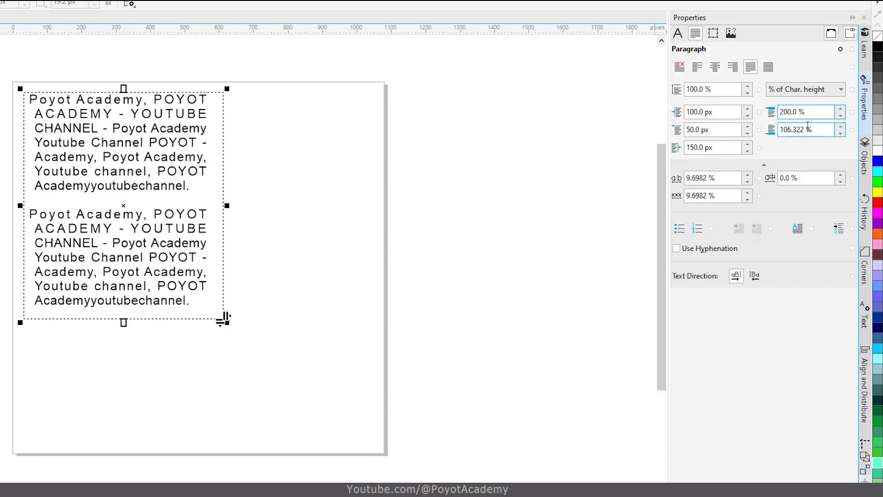
double_click(789, 130)
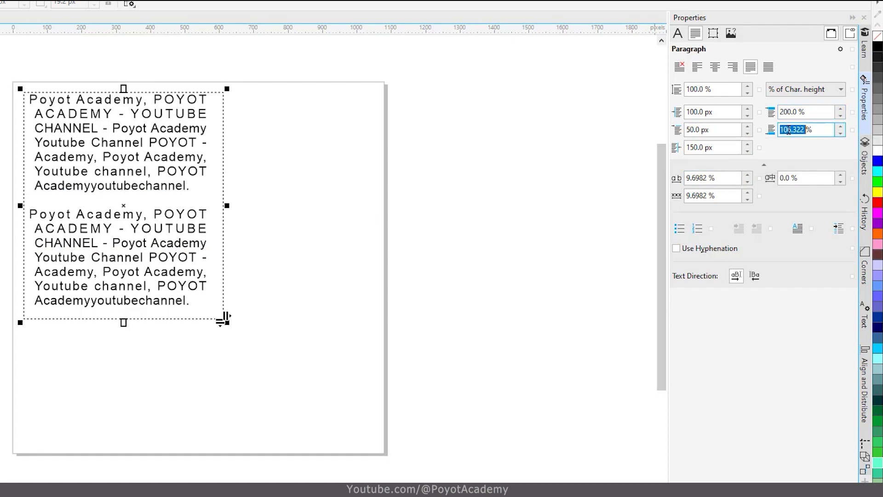
text(150)
double_click(789, 130)
text(350)
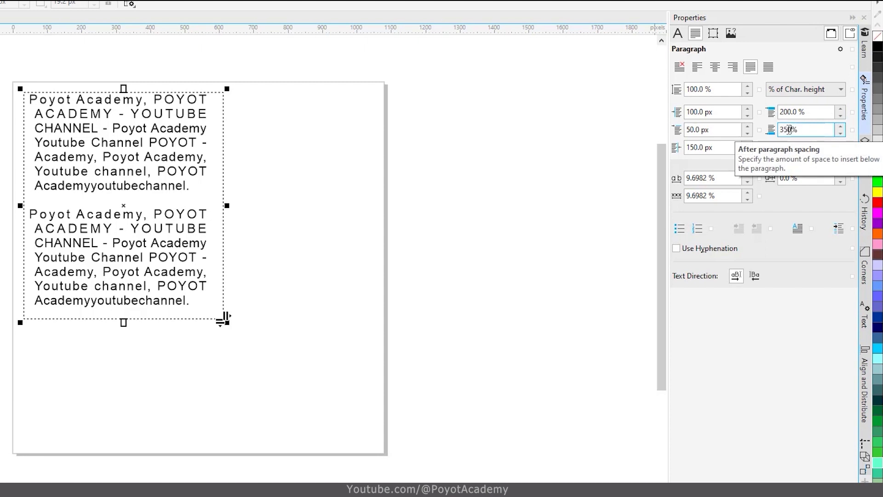
key(Return)
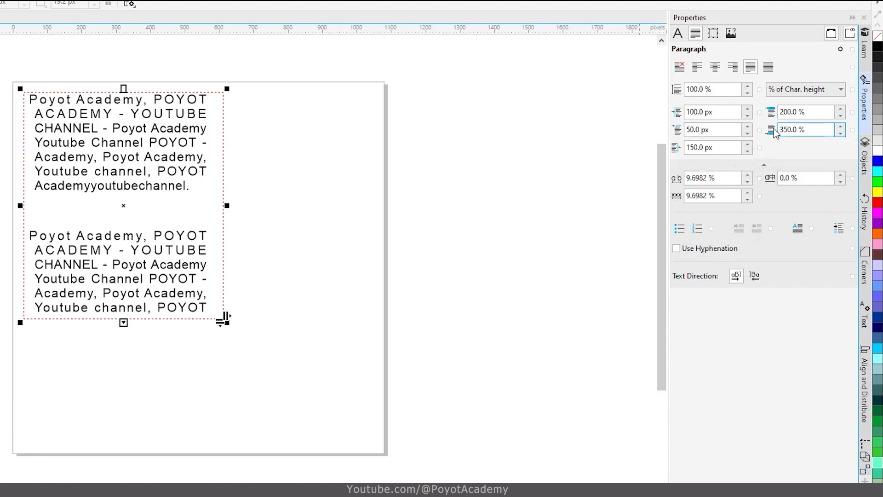
Set the spacing both after and before paragraphs to 100%.
double_click(789, 129)
text(100)
key(Return)
double_click(793, 112)
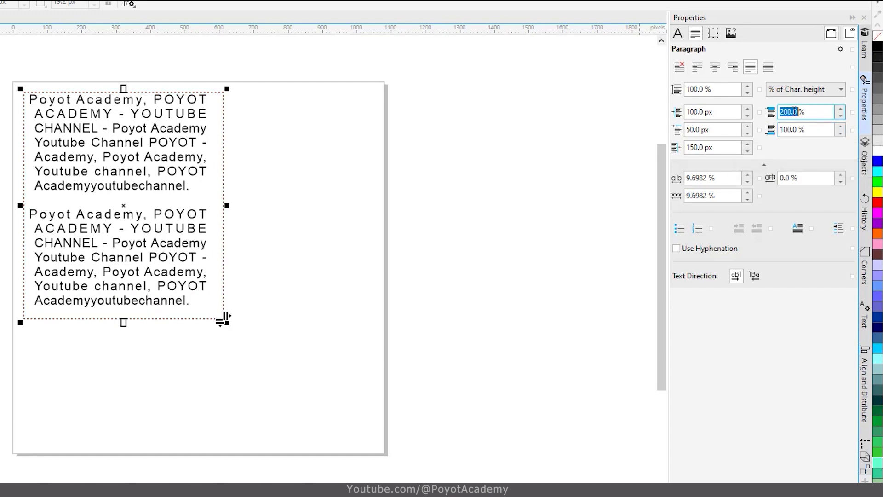
text(100)
key(Return)
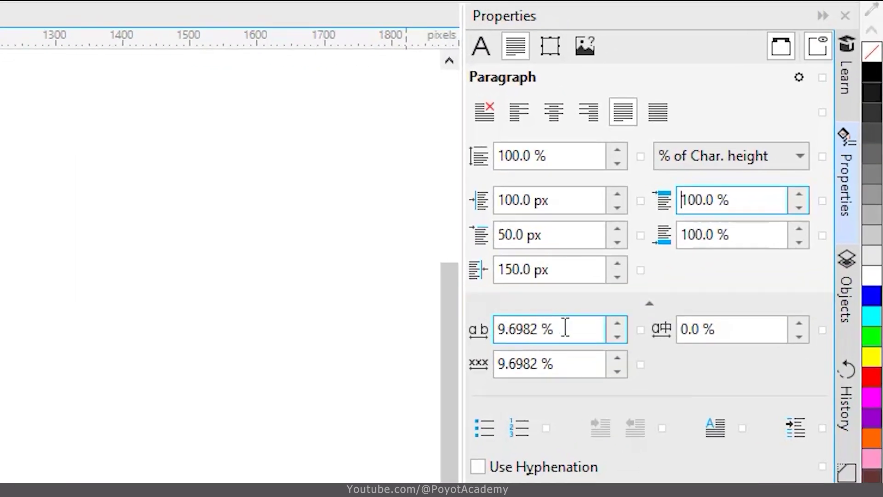
Set the paragraph text's character spacing to 50% and its word spacing to 100%.
click(654, 303)
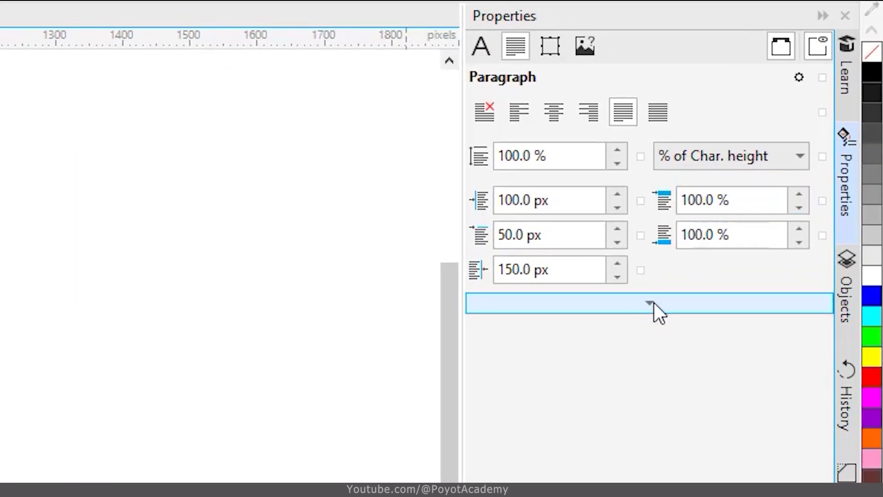
click(649, 305)
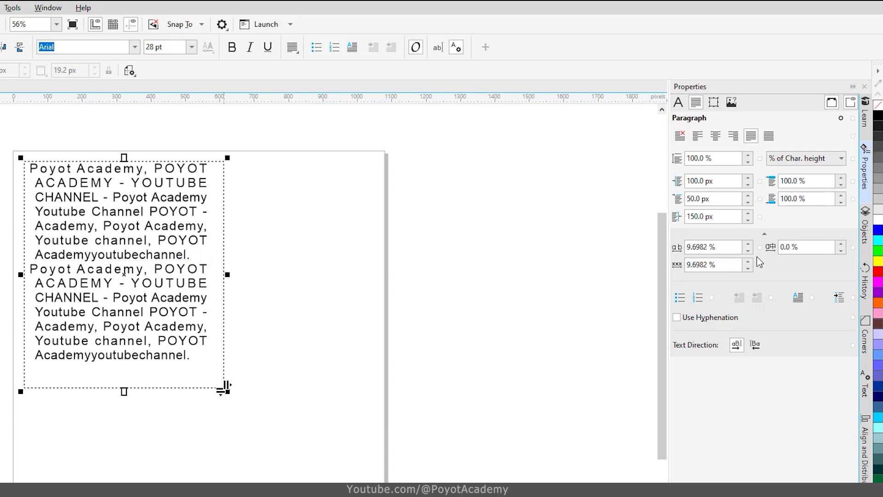
click(797, 243)
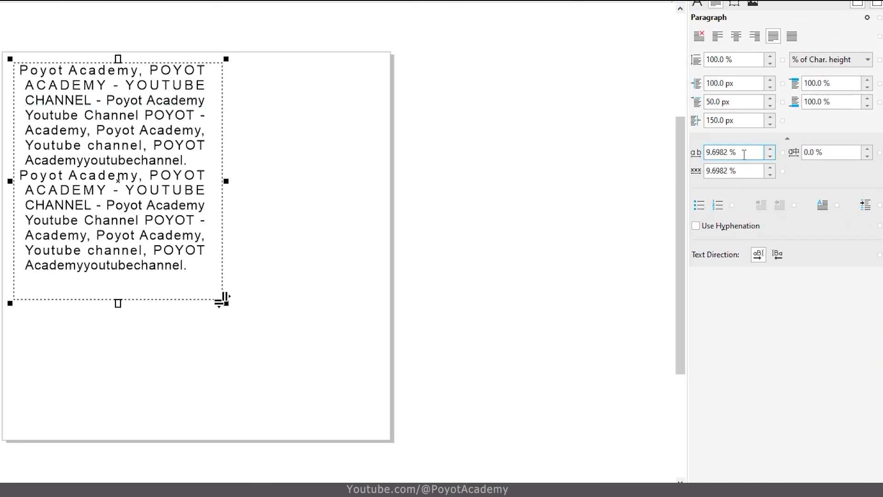
double_click(715, 154)
text(50)
key(Return)
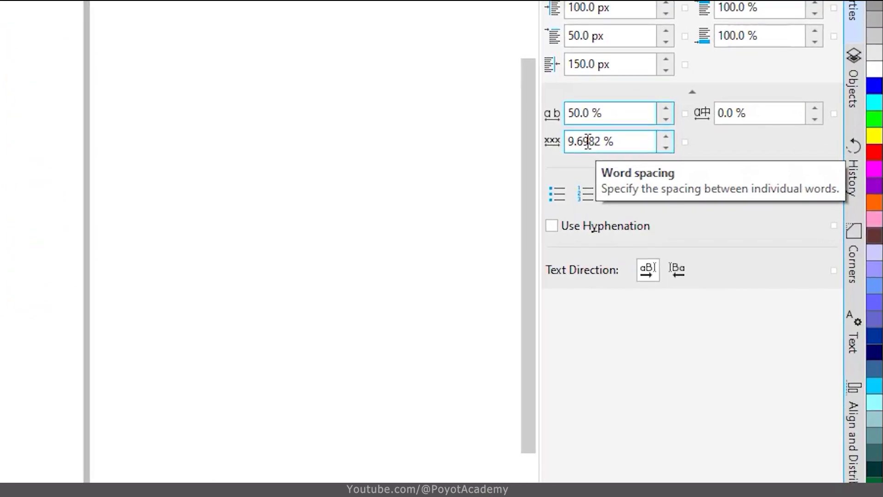
double_click(587, 141)
text(100)
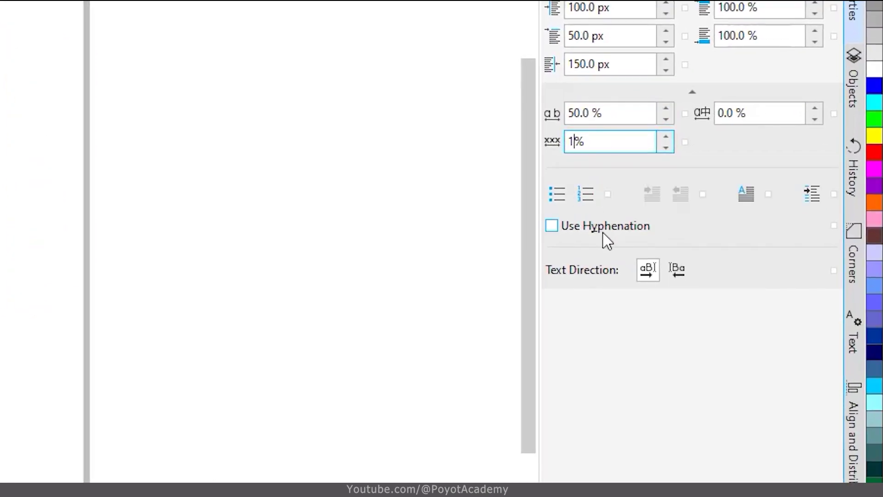
key(Return)
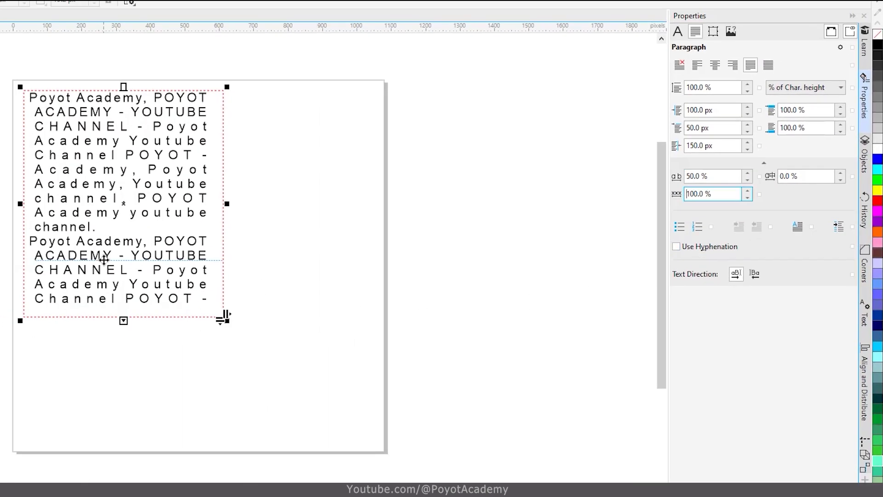
Set the character spacing of the paragraph text to 0%.
double_click(690, 176)
text(0)
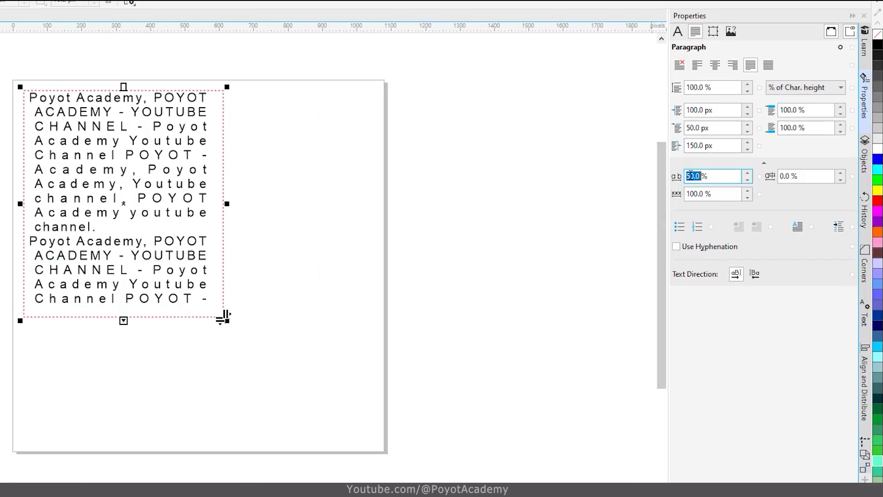
key(Return)
Try word spacing of 300% and 500% on the justified text.
double_click(693, 193)
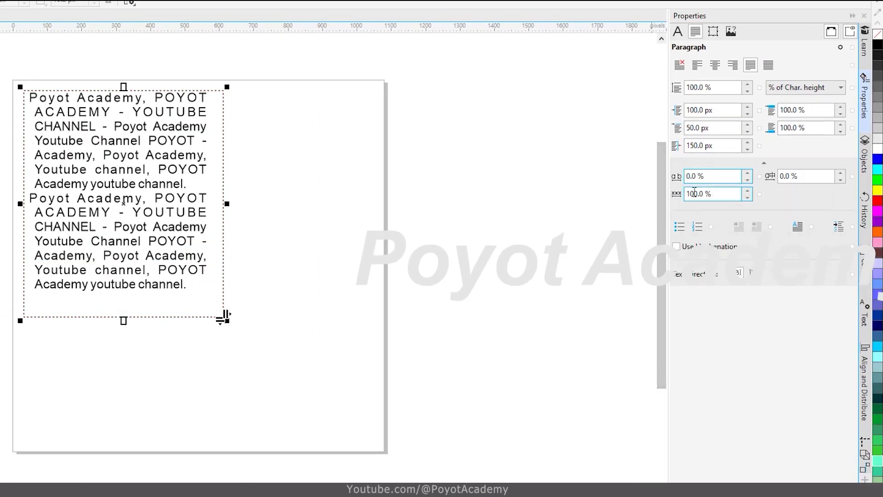
text(300.0)
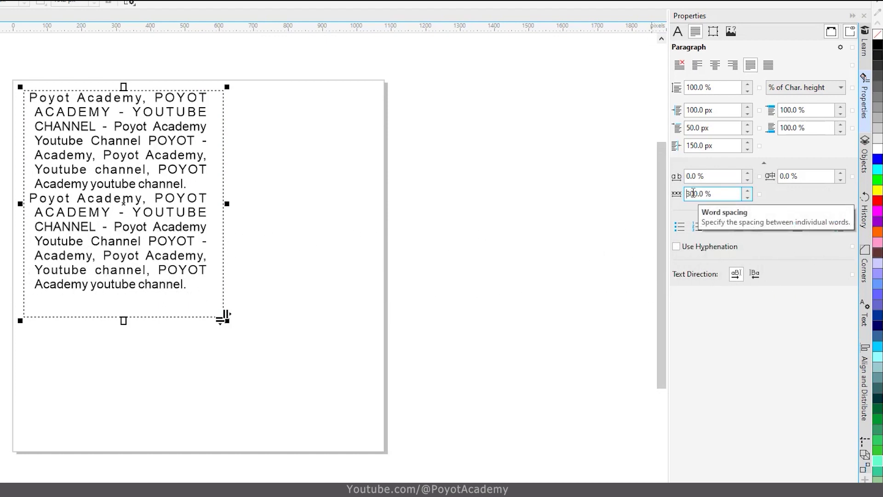
double_click(695, 193)
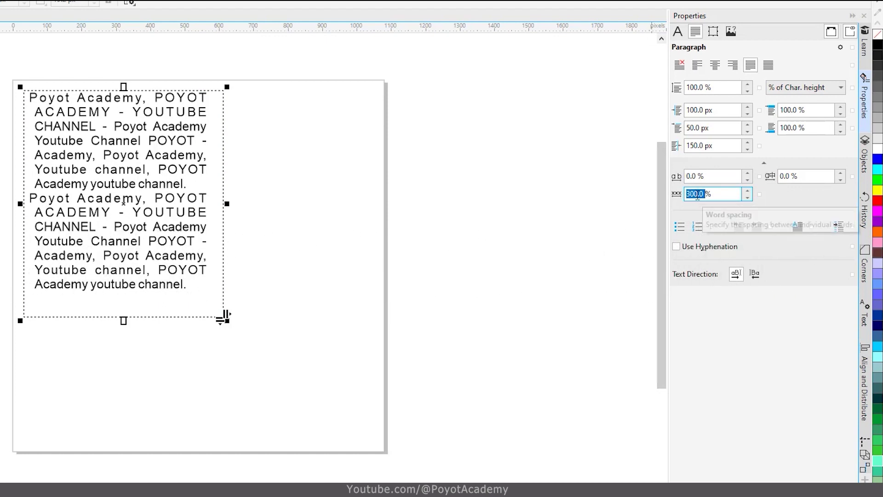
text(500)
key(Return)
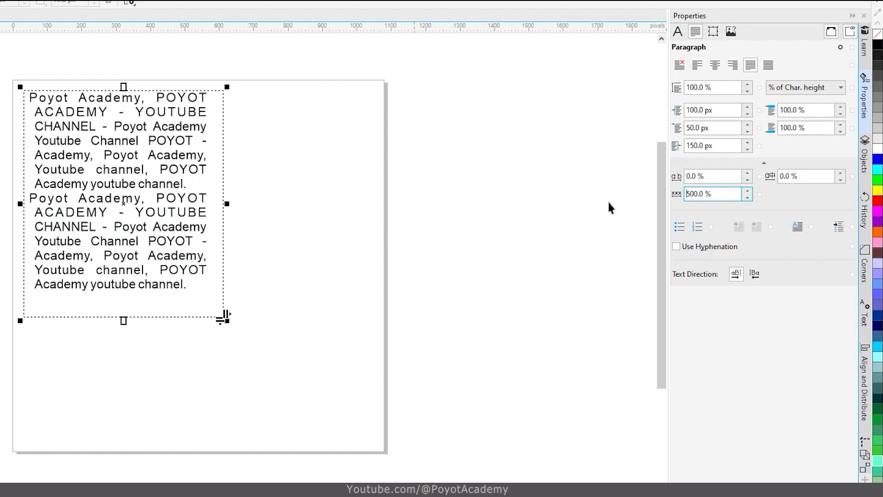
Left-align the paragraph text and try word spacing of 100% and 300%.
click(697, 65)
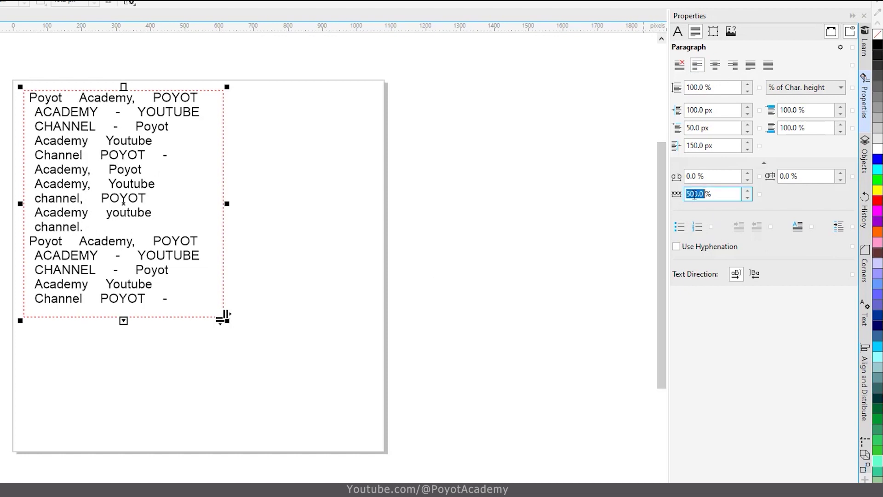
text(100)
key(Return)
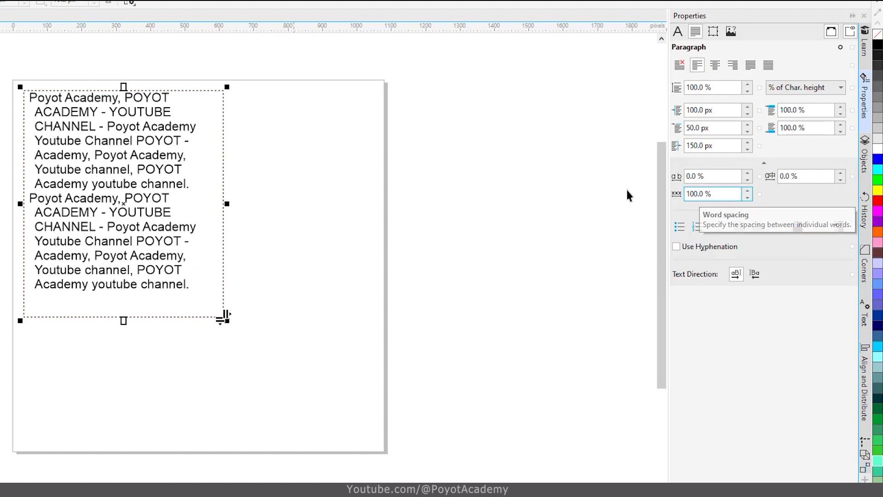
double_click(695, 193)
text(300)
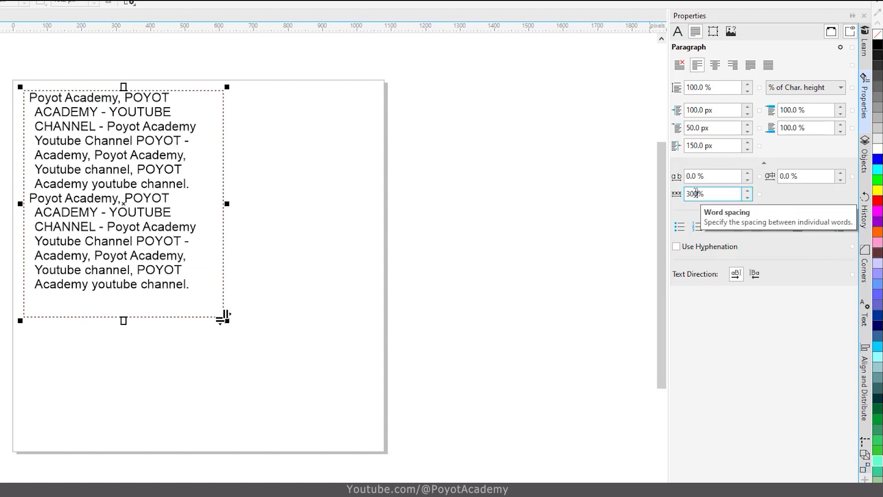
key(Return)
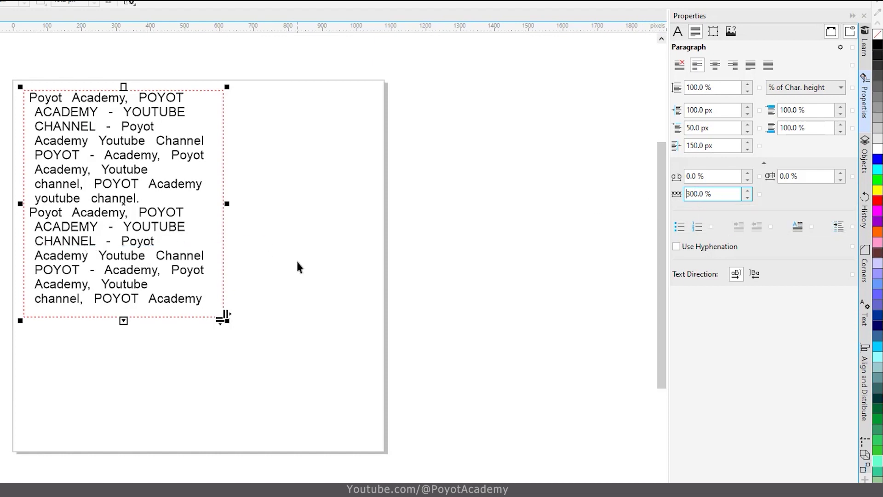
Set the word spacing to 0% and fill the paragraph text with blue.
double_click(696, 193)
text(0)
key(Return)
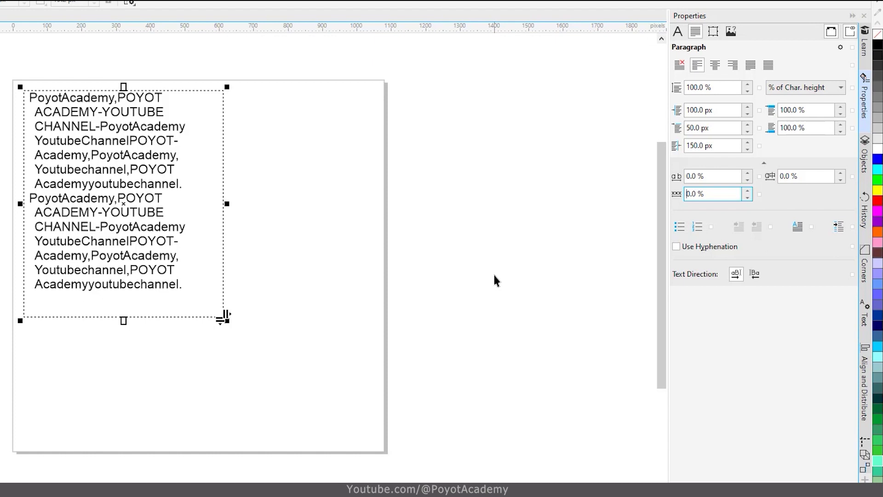
click(880, 223)
click(878, 162)
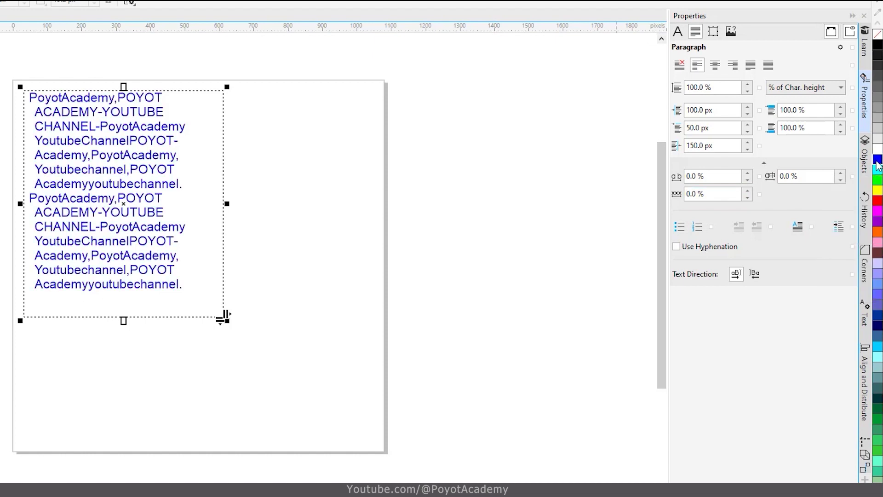